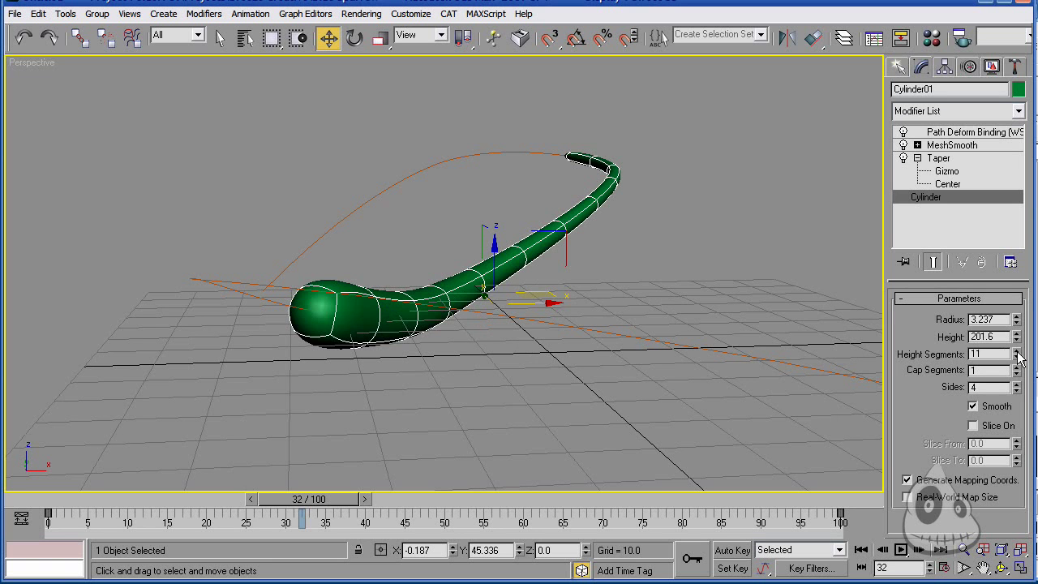
left_click(1017, 352)
left_click(1018, 351)
left_click(1017, 352)
left_click(1018, 352)
left_click(1018, 352)
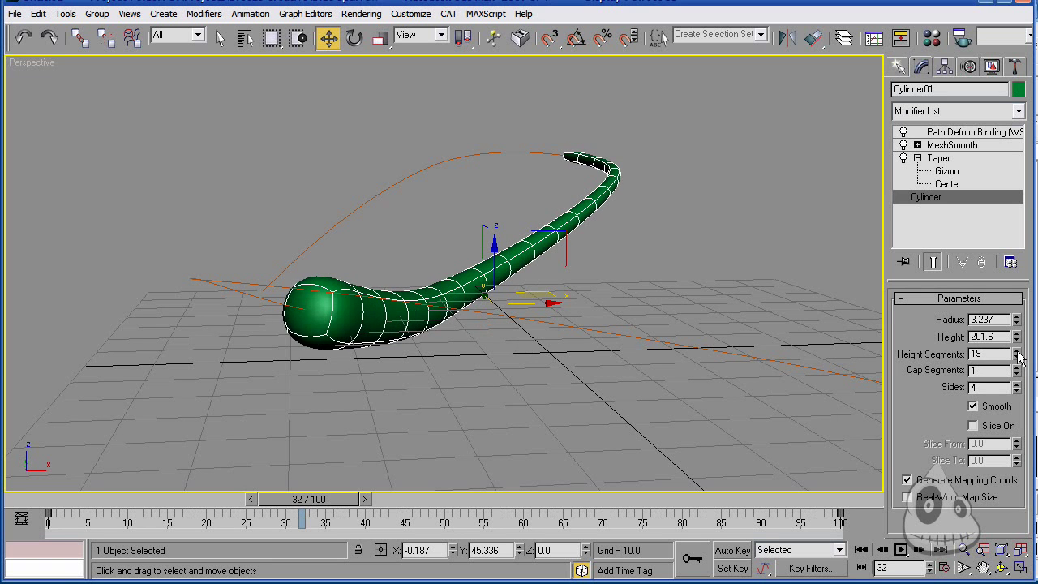
Set the cylinder's height segments to 20
left_click(1017, 350)
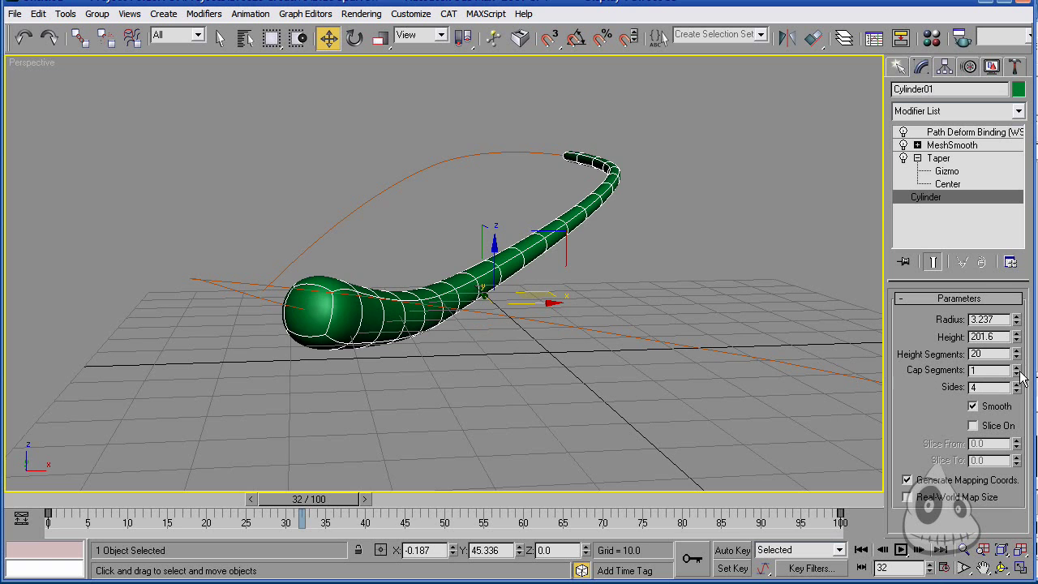
Try 3 cap segments on the cylinder and return the value to 1
left_click(1017, 368)
left_click(1016, 367)
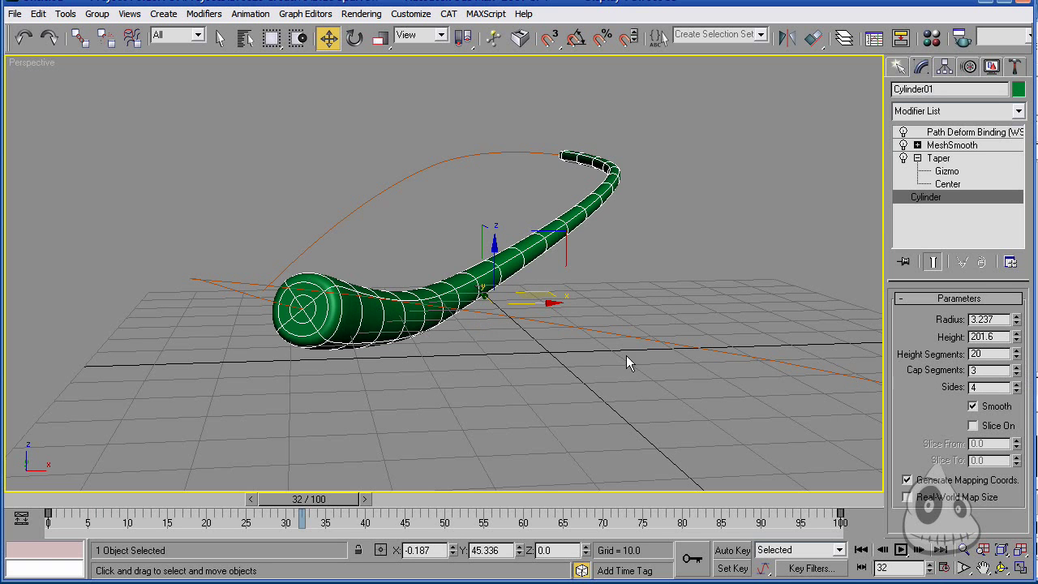
left_click(1017, 373)
left_click(1017, 373)
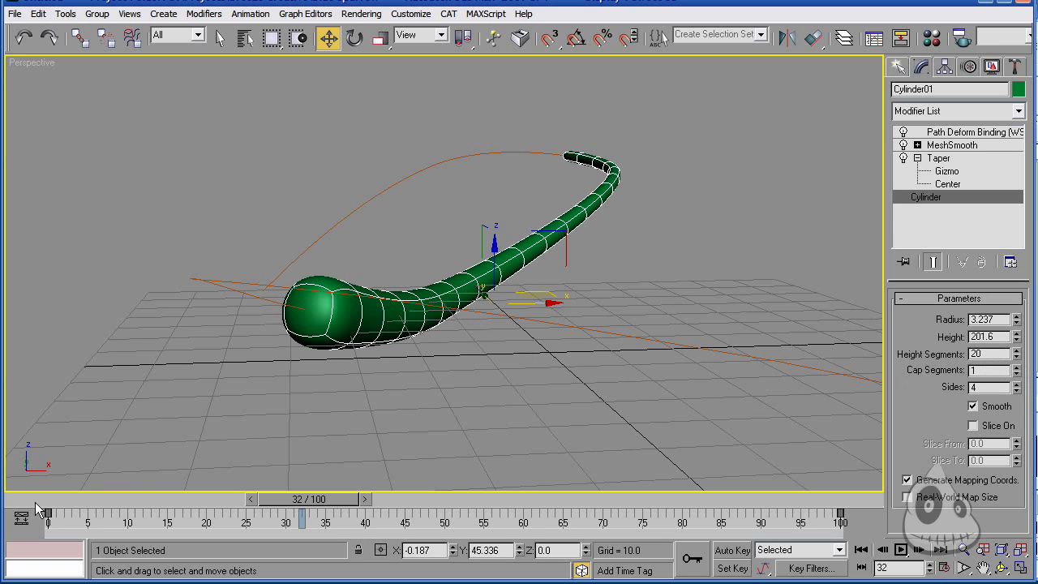
Scrub the animation to frame 28 to preview the green stroke travelling along its path
left_click_drag(39, 501, 232, 452)
key("w")
scroll(452, 254, "down", 3)
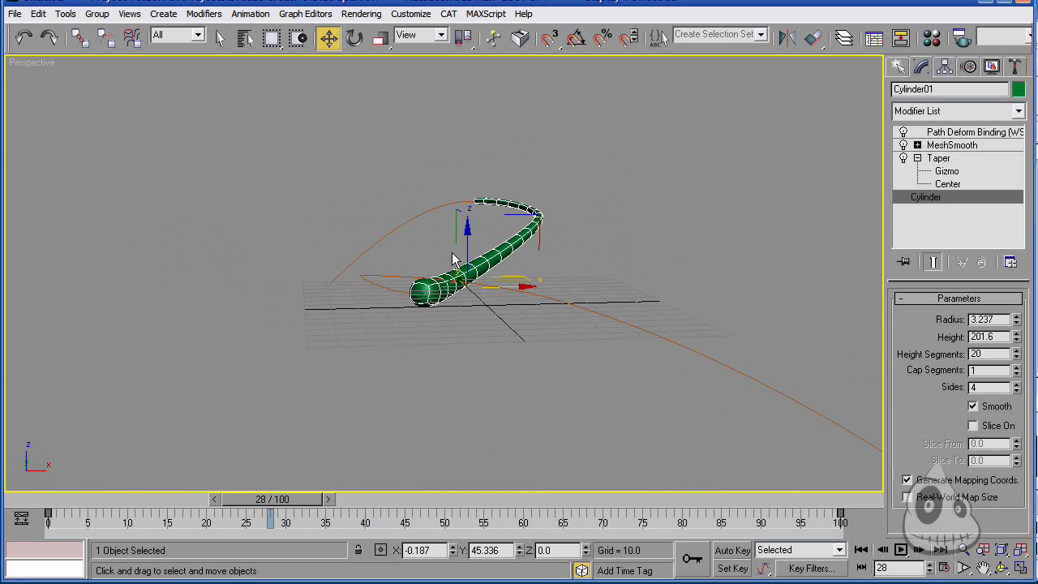
middle_click_drag(451, 252, 497, 281, "alt")
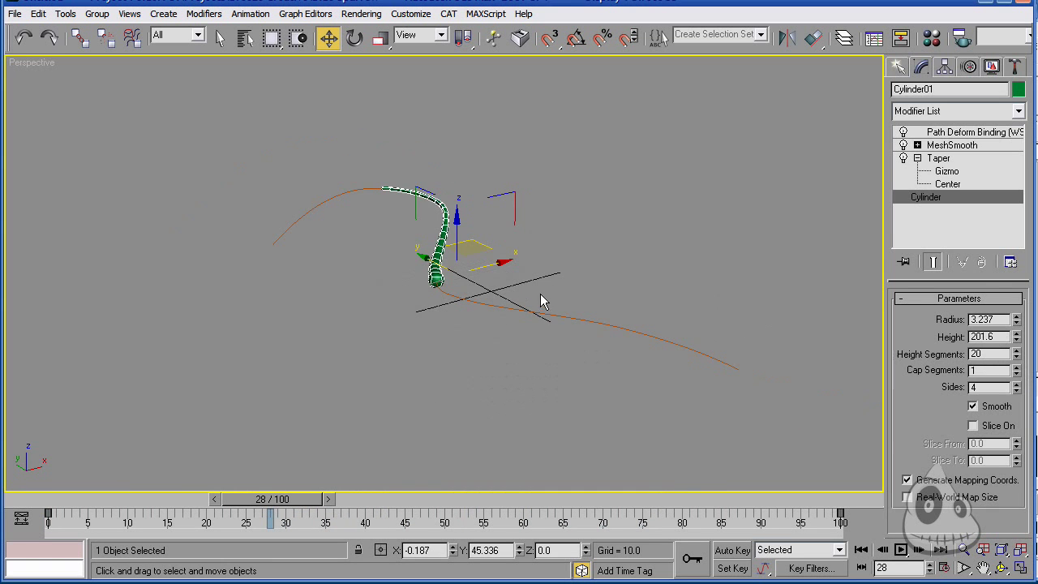
Clone the path spline as a copy named Path01 and move it along X to about -22.2
left_click(567, 347)
left_click(533, 317)
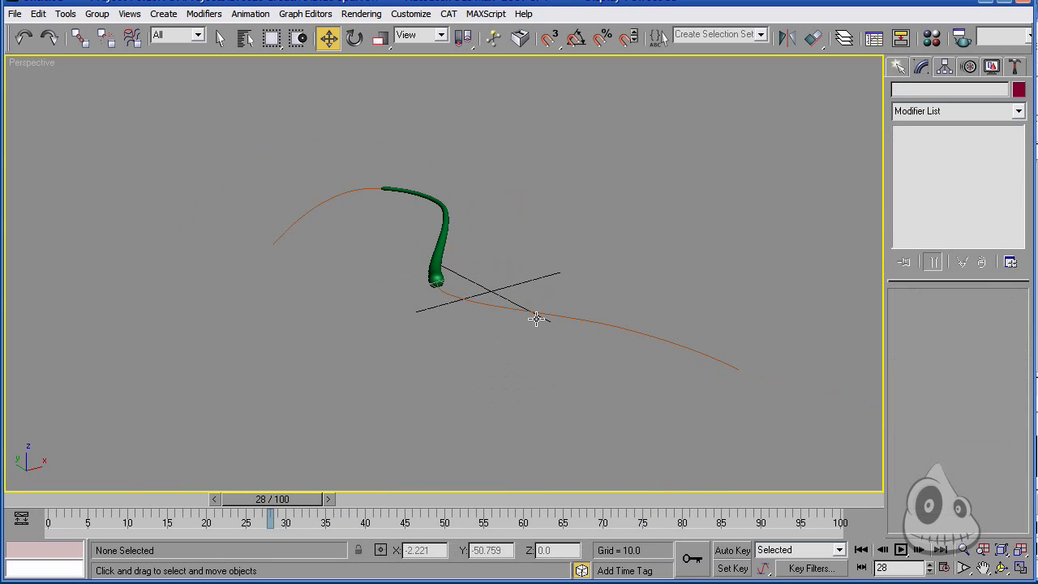
left_click(497, 301)
left_click_drag(529, 326, 513, 303, "shift")
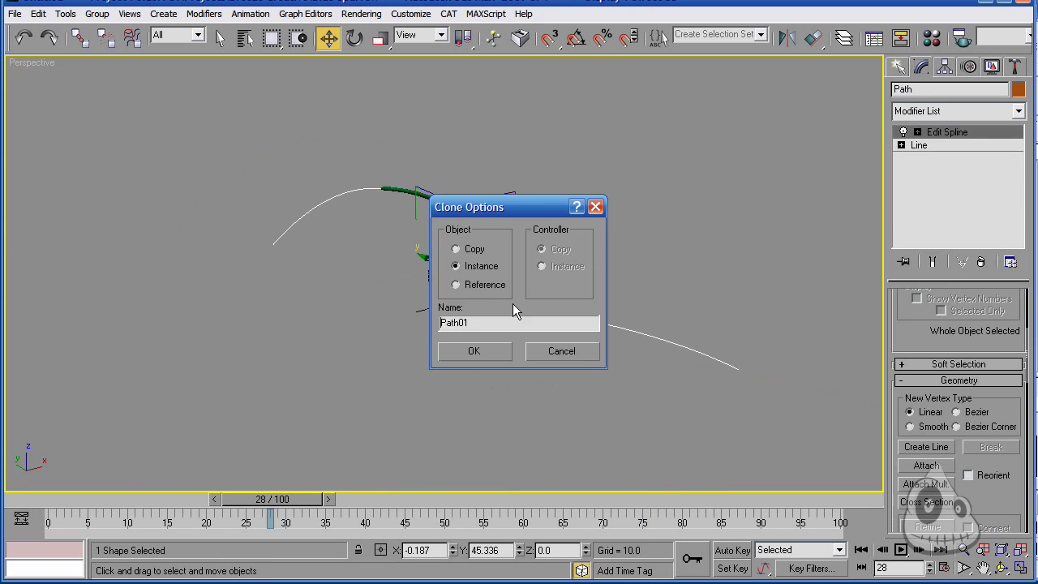
left_click(474, 351)
left_click_drag(495, 269, 474, 273)
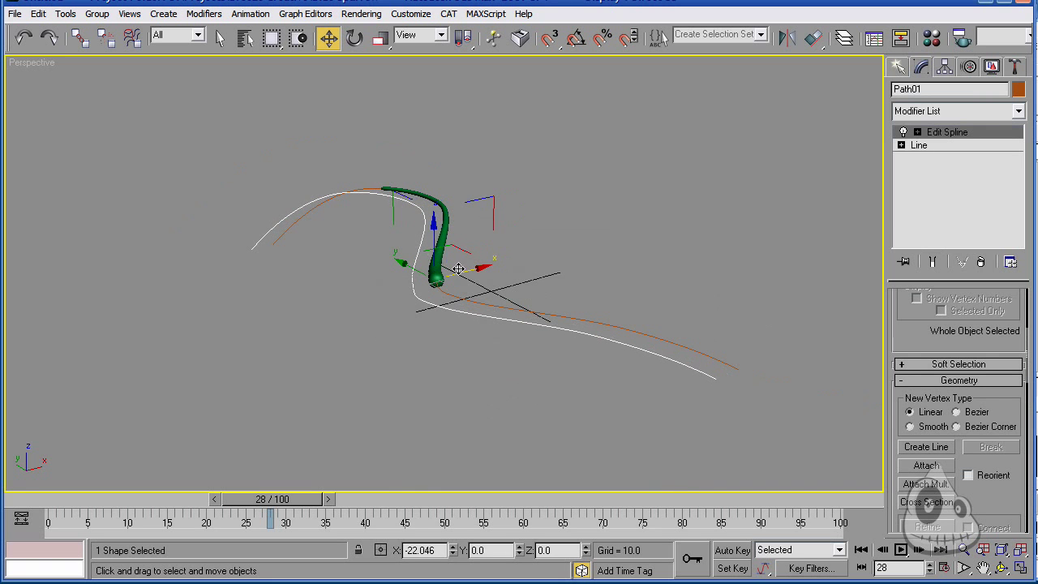
Edit Path01 at vertex level and reposition its middle vertices to bend the curve differently from the original path
left_click(917, 131)
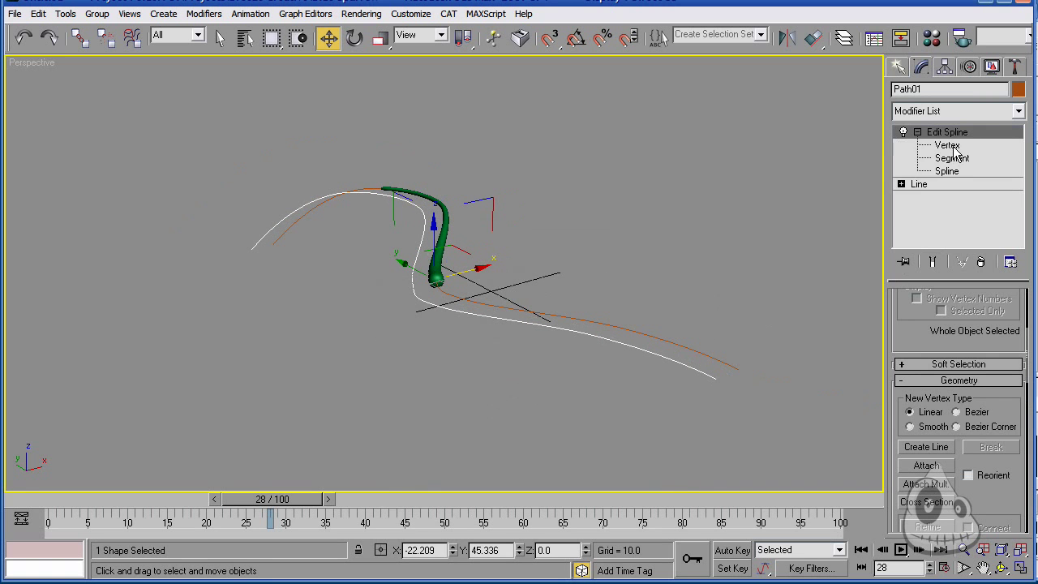
left_click(946, 145)
middle_click_drag(566, 239, 540, 240, "alt")
left_click_drag(424, 172, 480, 228)
left_click_drag(425, 152, 454, 232)
left_click_drag(481, 174, 516, 232)
left_click_drag(453, 265, 480, 312)
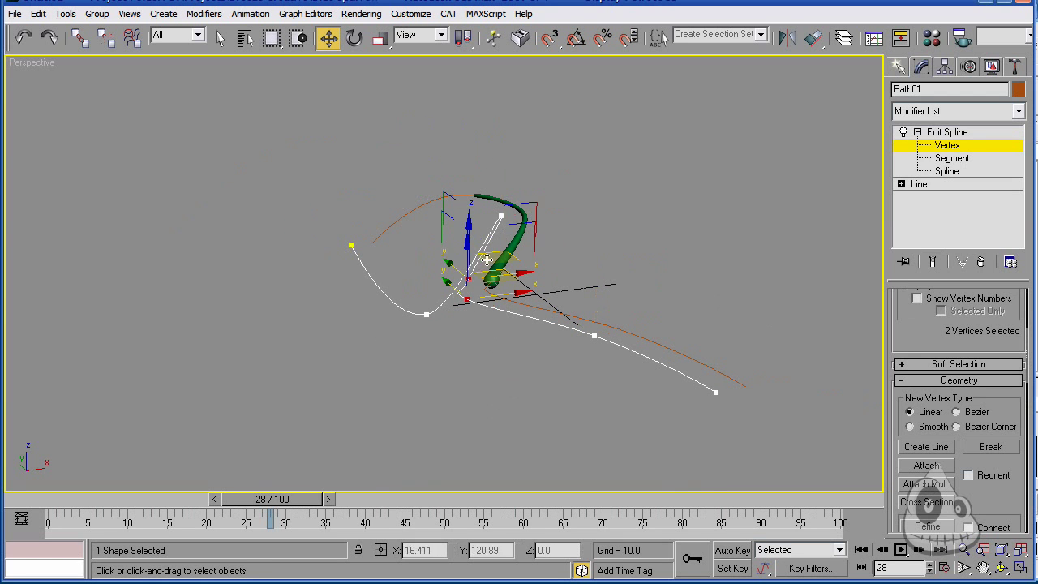
left_click_drag(523, 221, 610, 160)
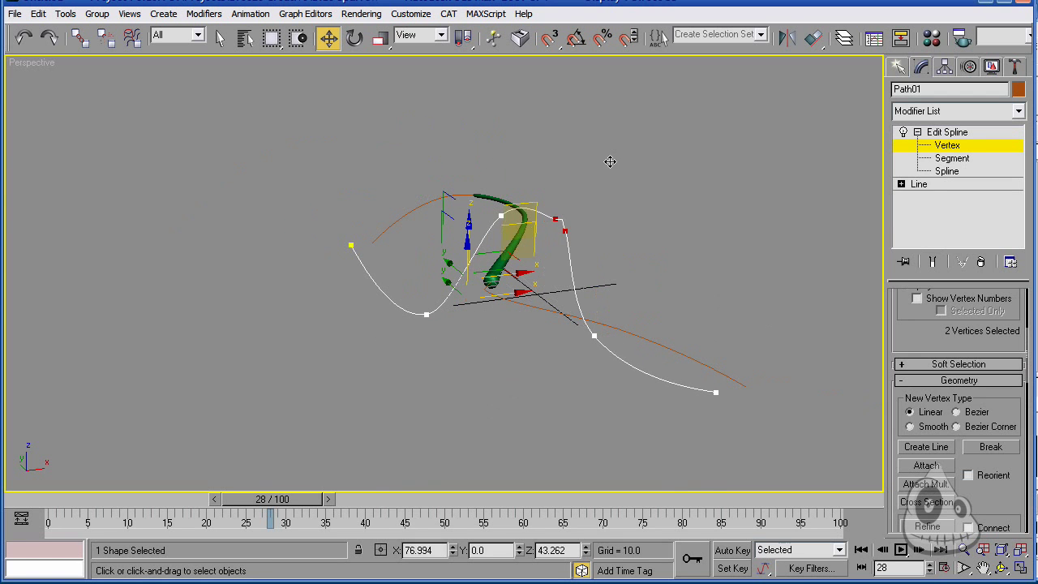
left_click(594, 334)
left_click(556, 219)
middle_click_drag(557, 220, 357, 207, "alt")
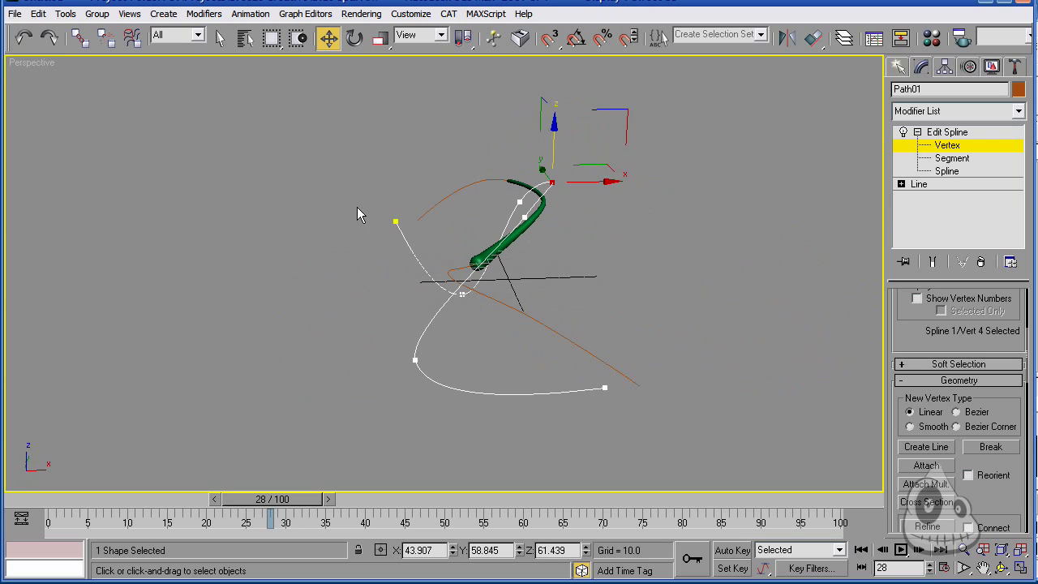
Lower Path01's first vertex, reposition the vertices at its far end to reshape the curve, and leave vertex editing
left_click(395, 219)
left_click_drag(392, 186, 399, 235)
left_click(415, 359)
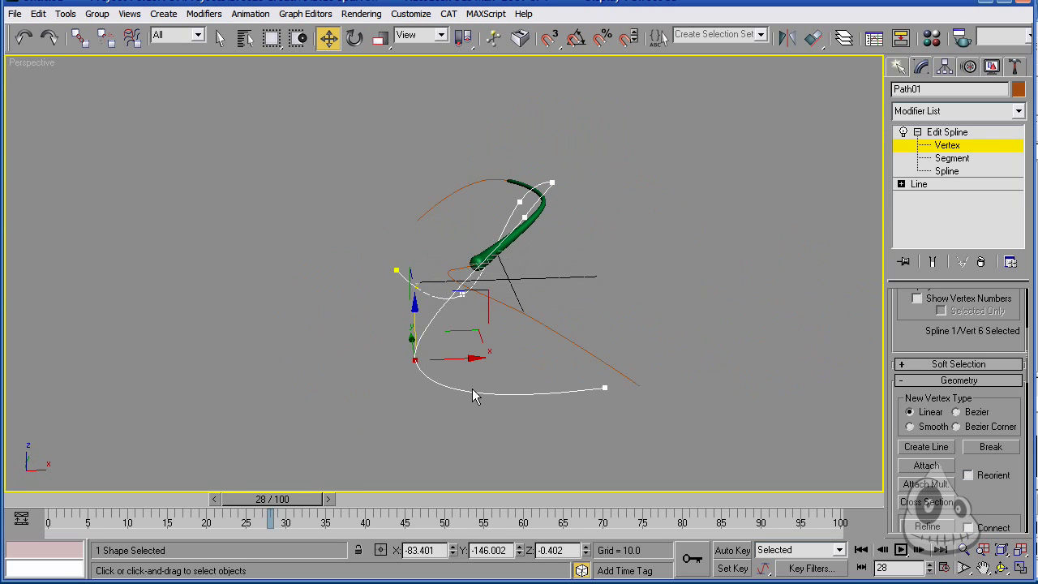
left_click_drag(476, 283, 538, 269)
left_click_drag(639, 221, 639, 222)
left_click(415, 359)
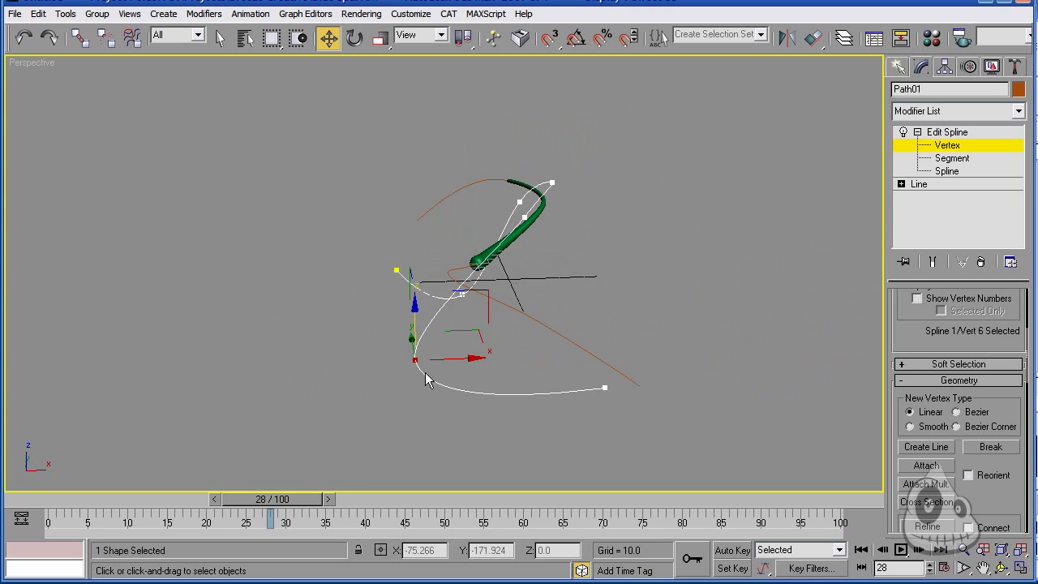
left_click_drag(472, 293, 680, 214)
mouse_move(577, 225)
middle_mouse_down("alt")
mouse_move(684, 236)
mouse_move(587, 234)
middle_mouse_up("alt")
left_click(618, 386)
left_click_drag(675, 309, 753, 246)
middle_click_drag(753, 246, 519, 308, "alt")
left_click(947, 146)
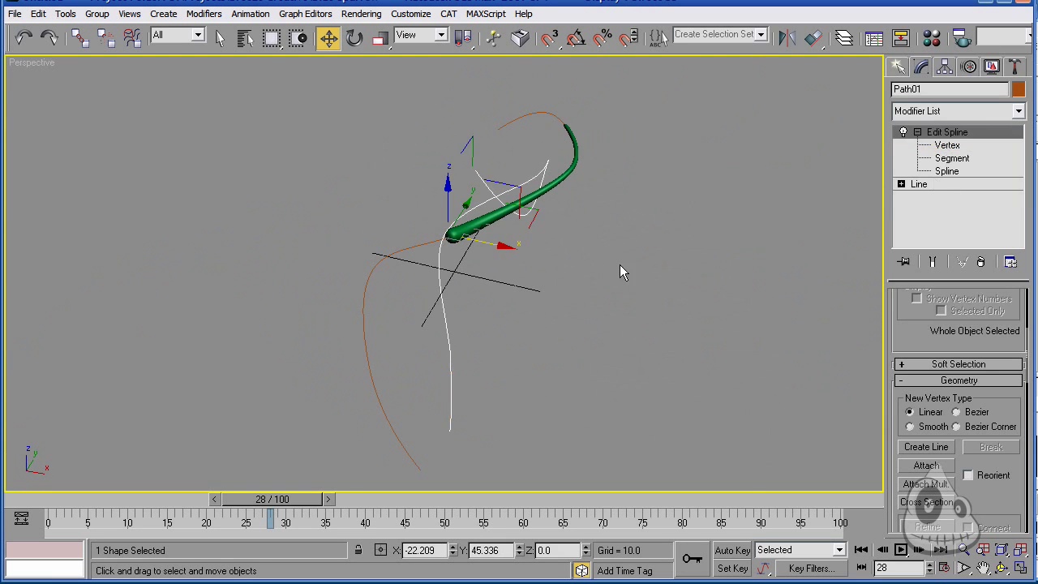
Rename the green cylinder to Stroke_01
left_click(567, 185)
middle_click_drag(585, 184, 633, 184)
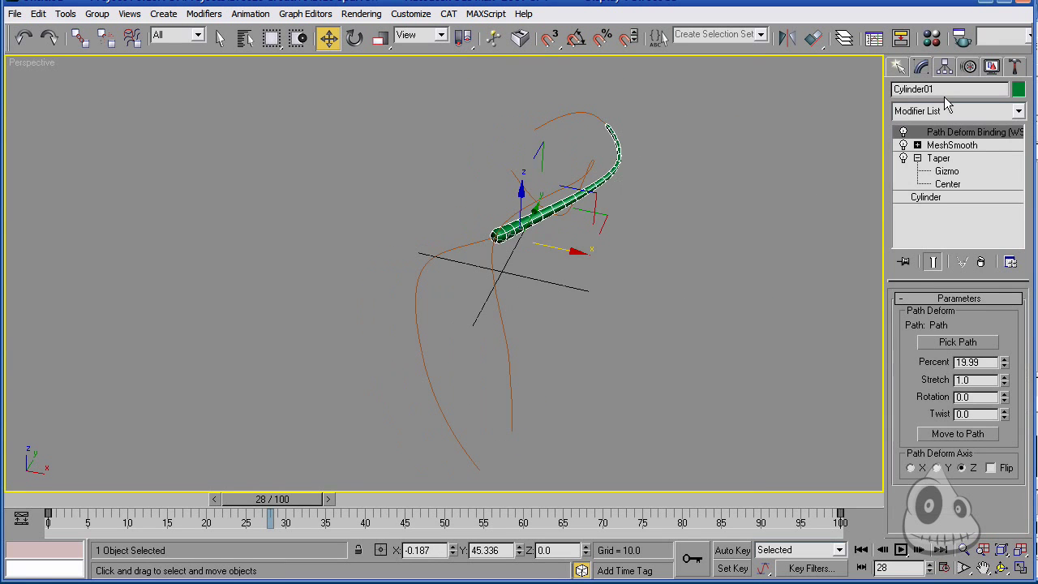
left_click_drag(947, 89, 856, 88)
type("Stroke_")
Clone Stroke_01 as a copy named Stroke_02 and assign Path01 as the copy's deform path
key("ctrl+v")
left_click(474, 350)
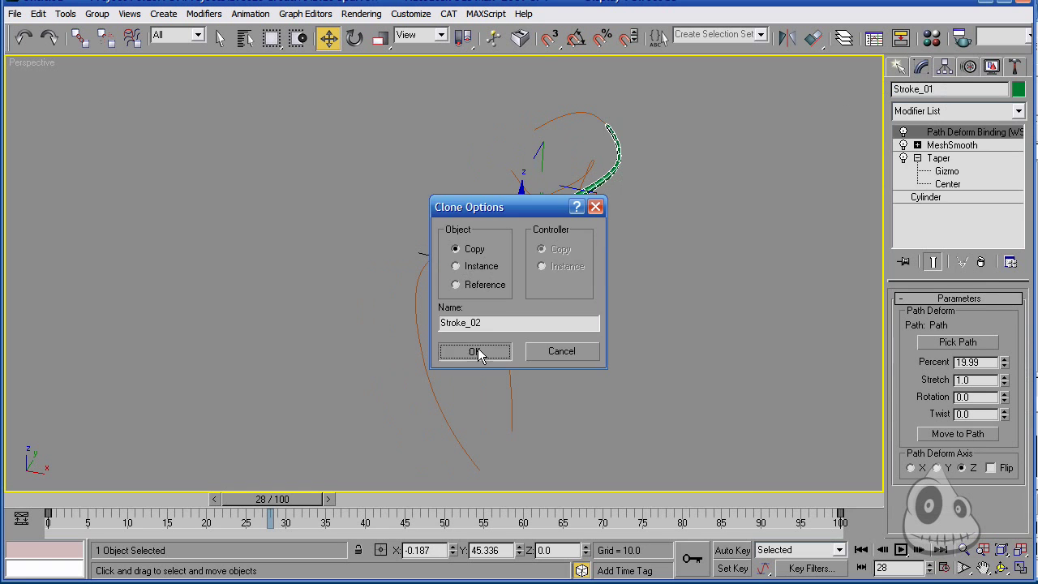
left_click(953, 345)
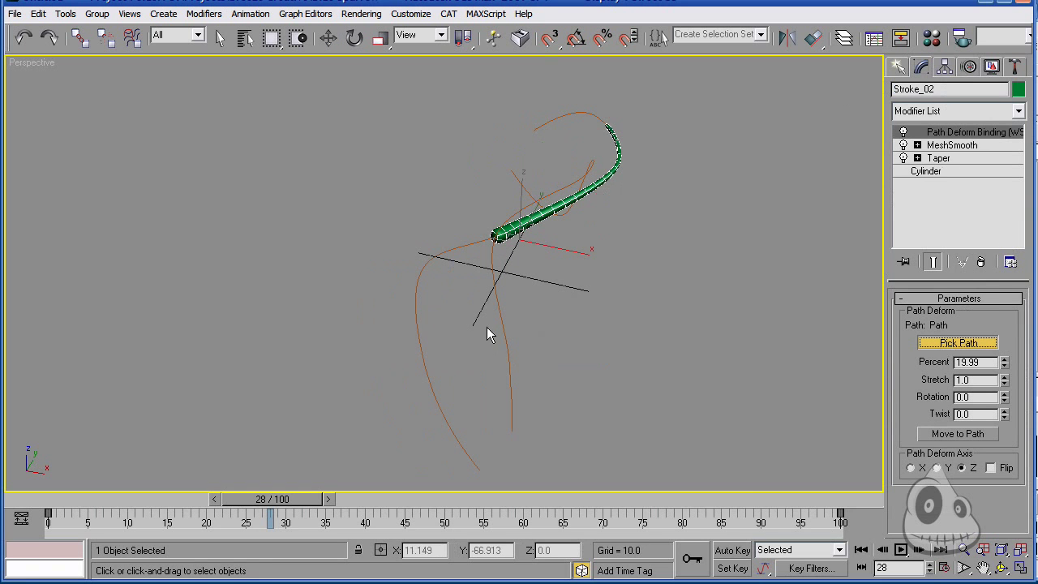
left_click(499, 326)
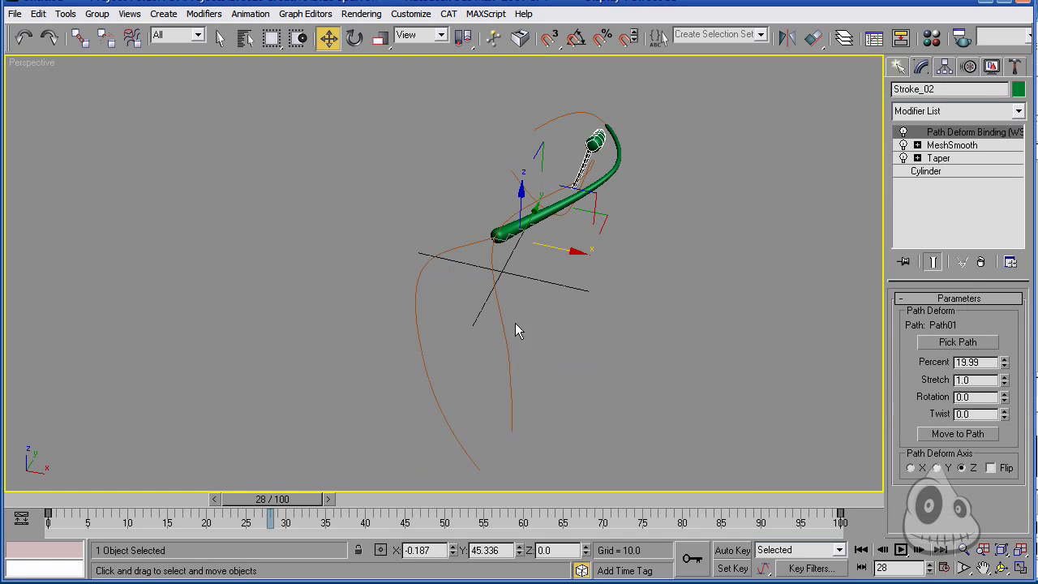
Change the object color of the Path01 spline to pale blue-green
left_click(510, 381)
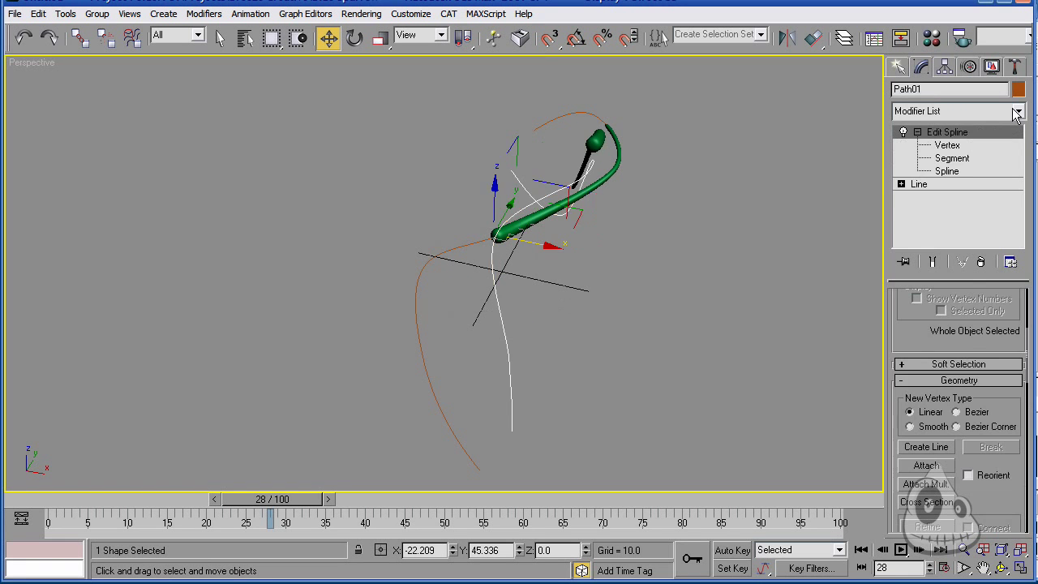
left_click(1018, 89)
left_click(526, 224)
left_click(600, 379)
Change Stroke_02's object color to light blue and move the stroke onto its deform path
left_click(594, 138)
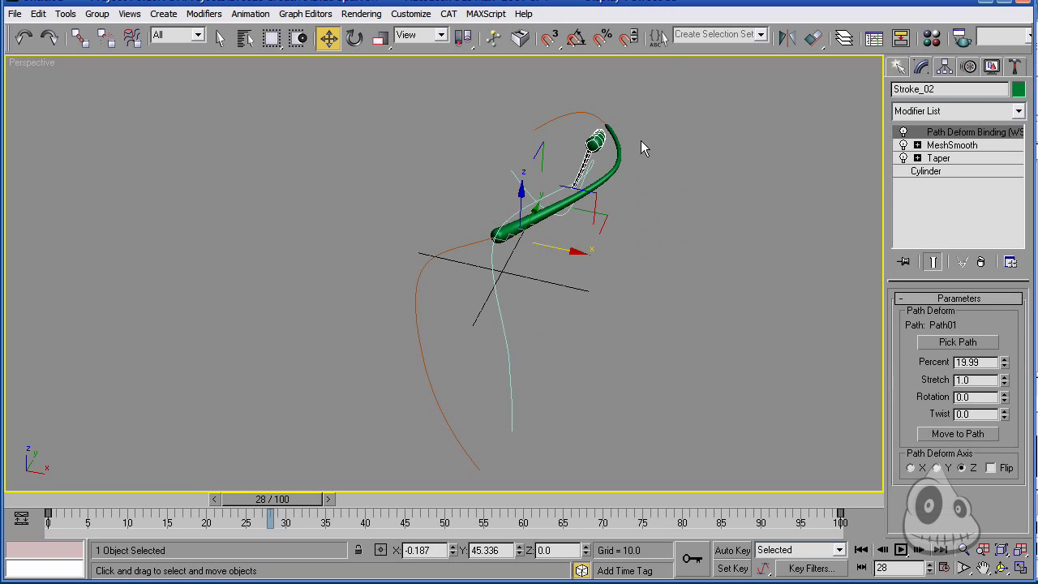
left_click(1018, 89)
left_click(552, 243)
left_click(605, 376)
middle_click_drag(557, 305, 615, 261, "alt")
left_click(949, 434)
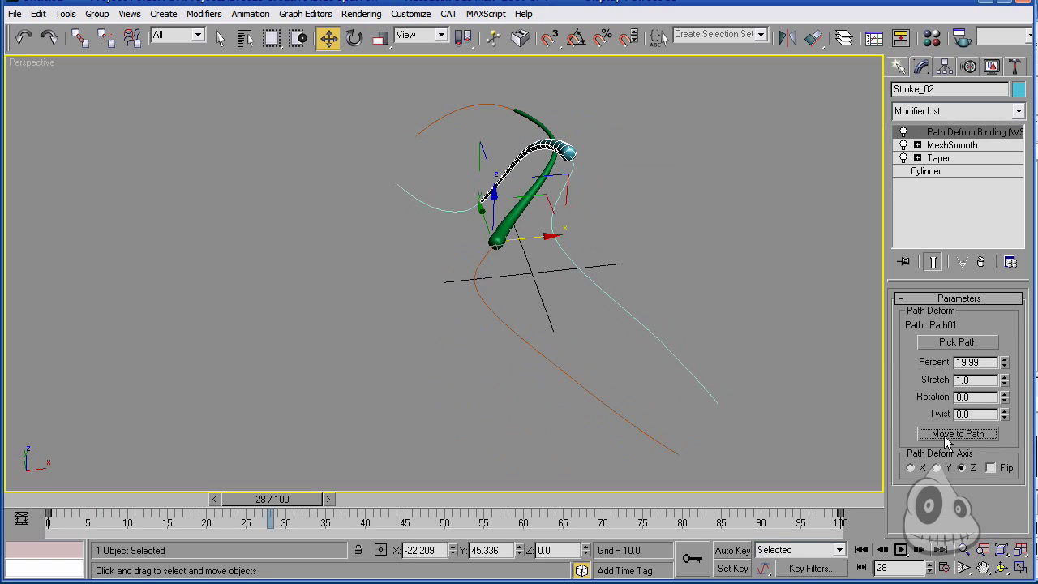
Scrub through the animation from several angles to examine how both strokes travel along their paths, and return to frame 0
left_click_drag(272, 499, 637, 498)
middle_click_drag(634, 316, 607, 309, "alt")
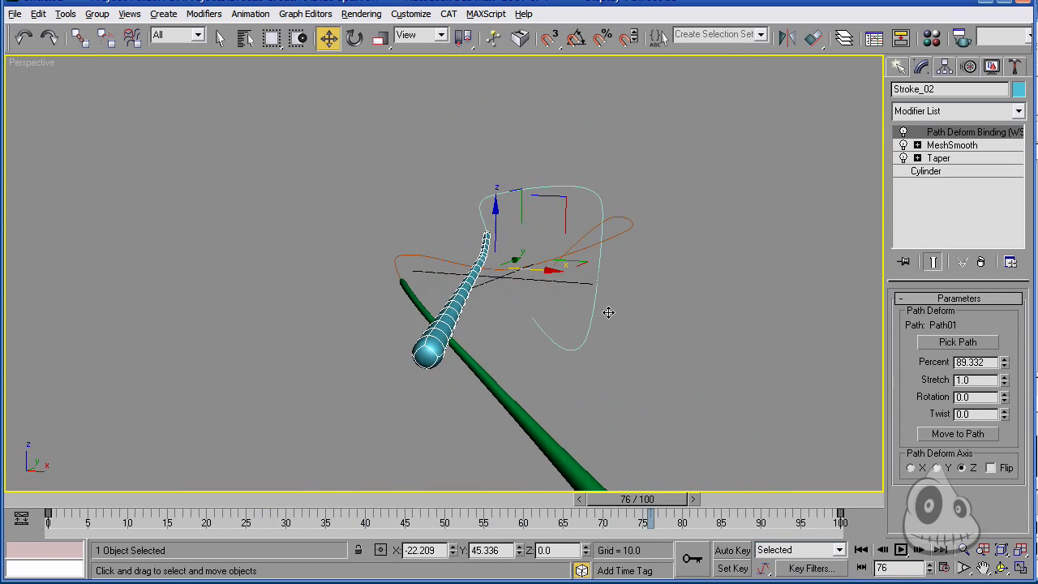
mouse_move(49, 503)
left_mouse_down()
mouse_move(600, 499)
mouse_move(154, 499)
left_mouse_up()
key("w")
mouse_move(356, 351)
middle_mouse_down("alt")
mouse_move(451, 395)
mouse_move(229, 468)
middle_mouse_up("alt")
mouse_move(154, 499)
left_mouse_down()
mouse_move(475, 499)
mouse_move(139, 492)
left_mouse_up()
middle_click_drag(414, 369, 385, 333, "alt")
scroll(512, 282, "up", 3)
middle_click_drag(513, 277, 443, 302)
scroll(466, 324, "up", 3)
left_click_drag(114, 499, 638, 487)
mouse_move(623, 389)
middle_mouse_down("alt")
mouse_move(564, 363)
mouse_move(530, 366)
mouse_move(489, 388)
middle_mouse_up("alt")
scroll(607, 383, "down", 5)
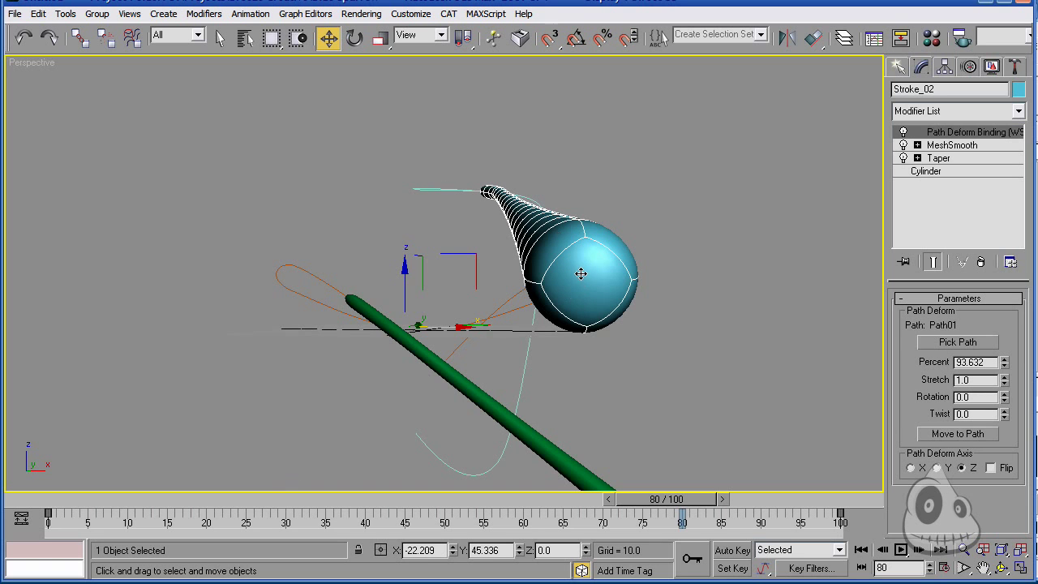
left_click(48, 504)
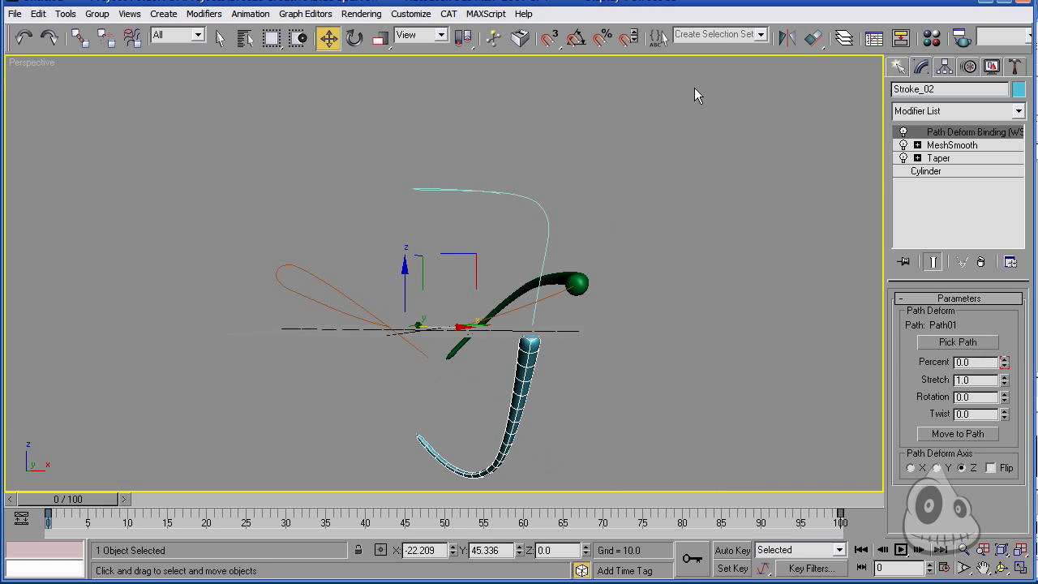
Switch to Maya and open the recent scene 3d Strokes_1.ma
left_click(981, 4)
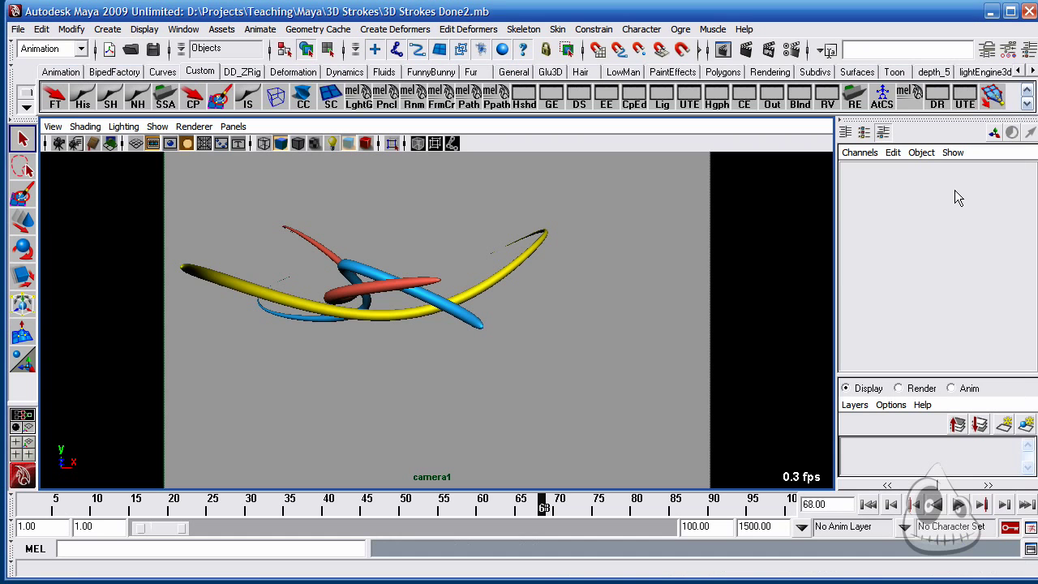
left_click(17, 30)
mouse_move(116, 317)
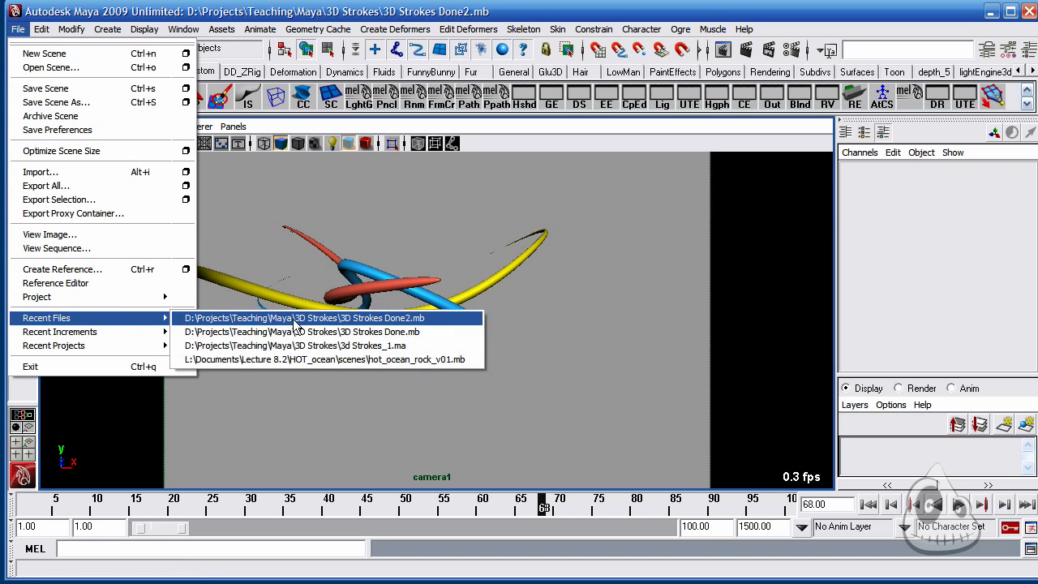
left_click(420, 346)
left_click(599, 273)
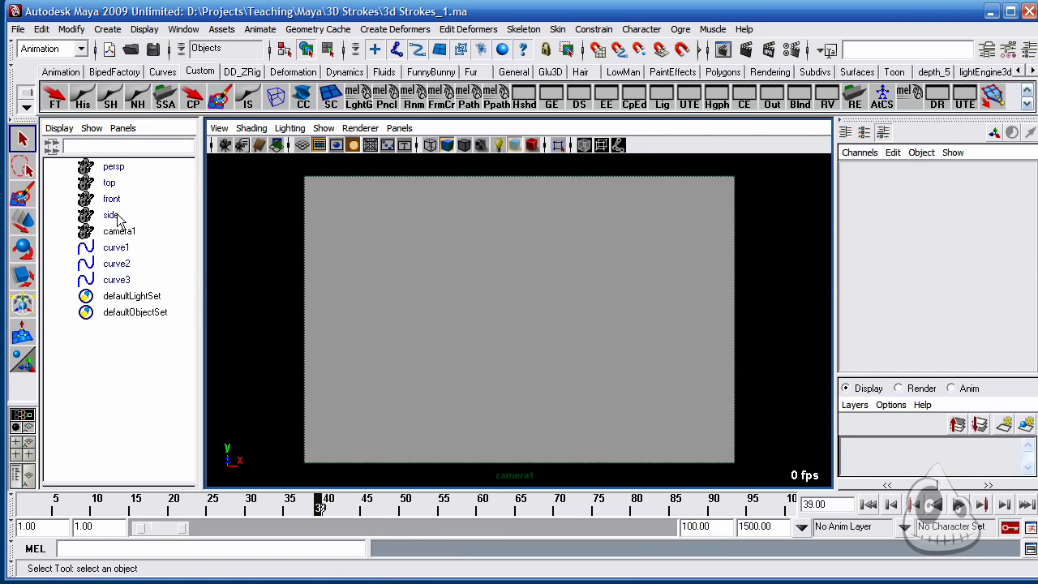
Change the viewport from camera1 to the perspective view and display the grid
key("space")
left_click_drag(440, 274, 429, 248)
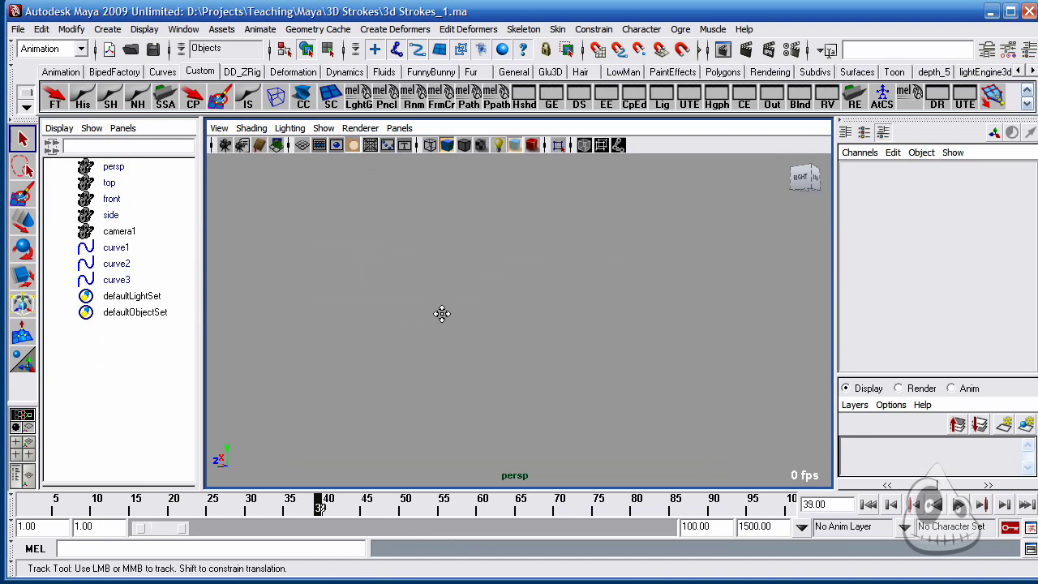
right_click_drag(481, 320, 446, 308, "alt")
left_click(301, 144)
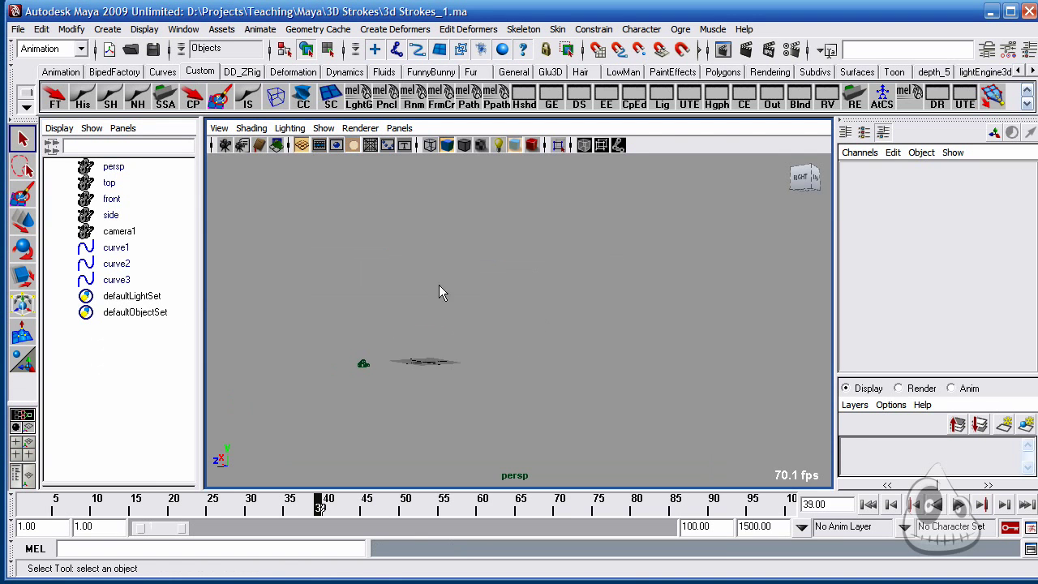
Select camera1 in the perspective view and lock its translate, rotate and scale channels
left_click_drag(426, 288, 410, 356, "alt")
middle_click_drag(410, 357, 470, 319, "alt")
right_click_drag(470, 320, 535, 290, "alt")
middle_click_drag(535, 289, 580, 268, "alt")
right_click_drag(579, 268, 713, 312, "alt")
left_click_drag(487, 284, 528, 288, "alt")
right_click_drag(528, 287, 613, 295, "alt")
middle_click_drag(613, 295, 693, 335, "alt")
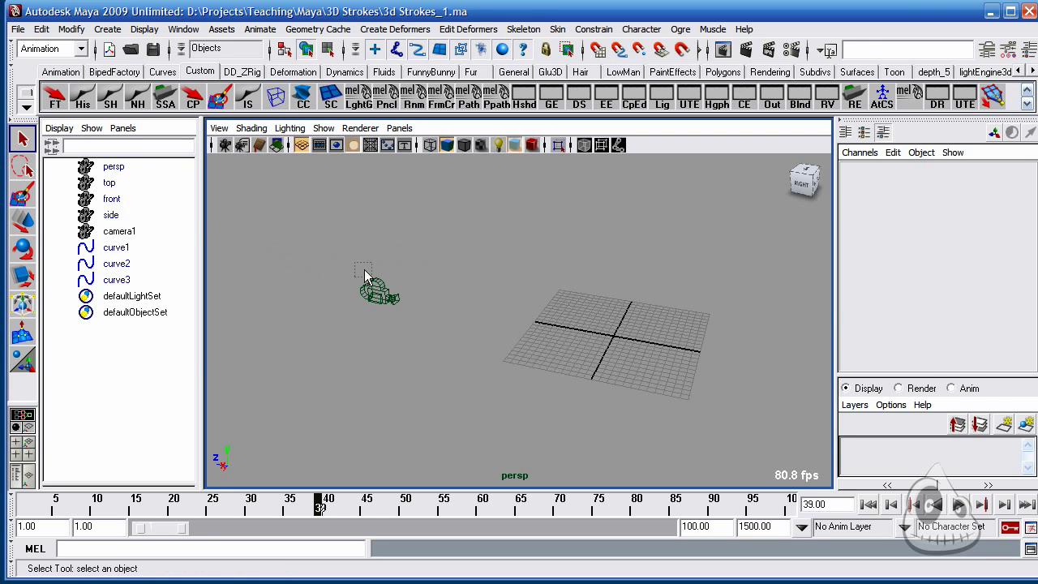
left_click_drag(343, 252, 407, 327)
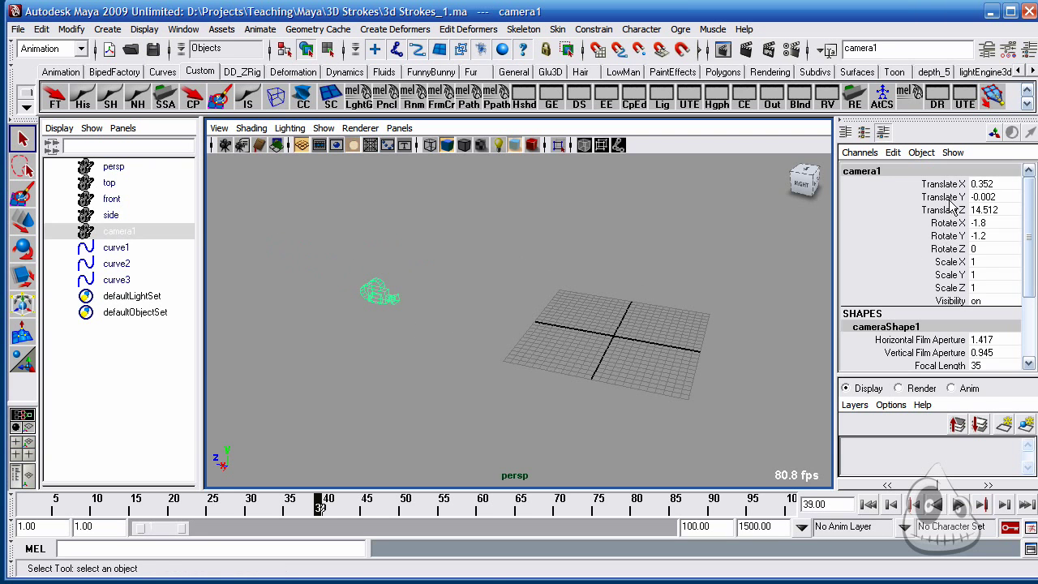
left_click_drag(948, 184, 959, 300)
right_click(941, 247)
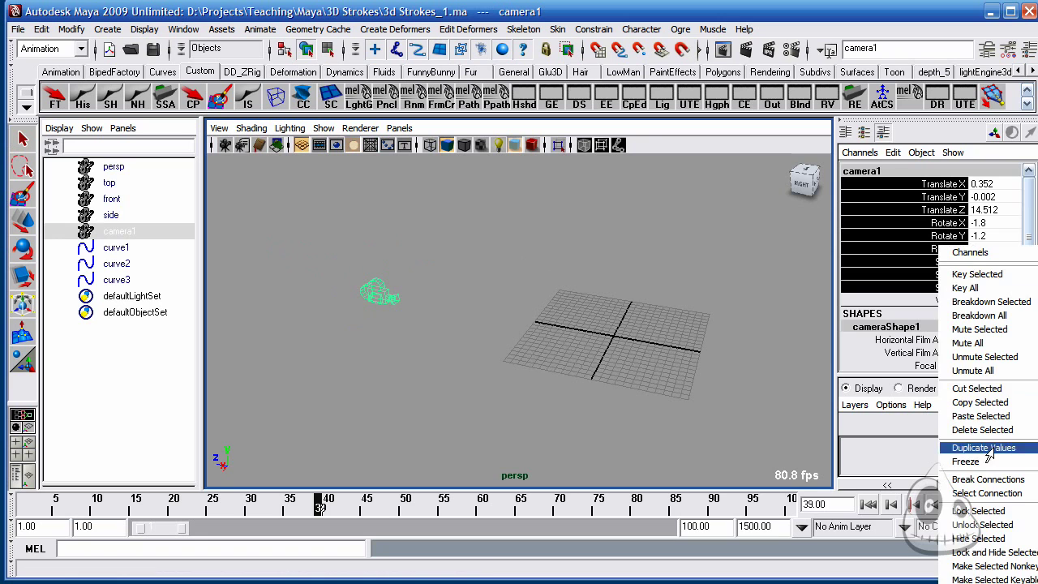
left_click(977, 510)
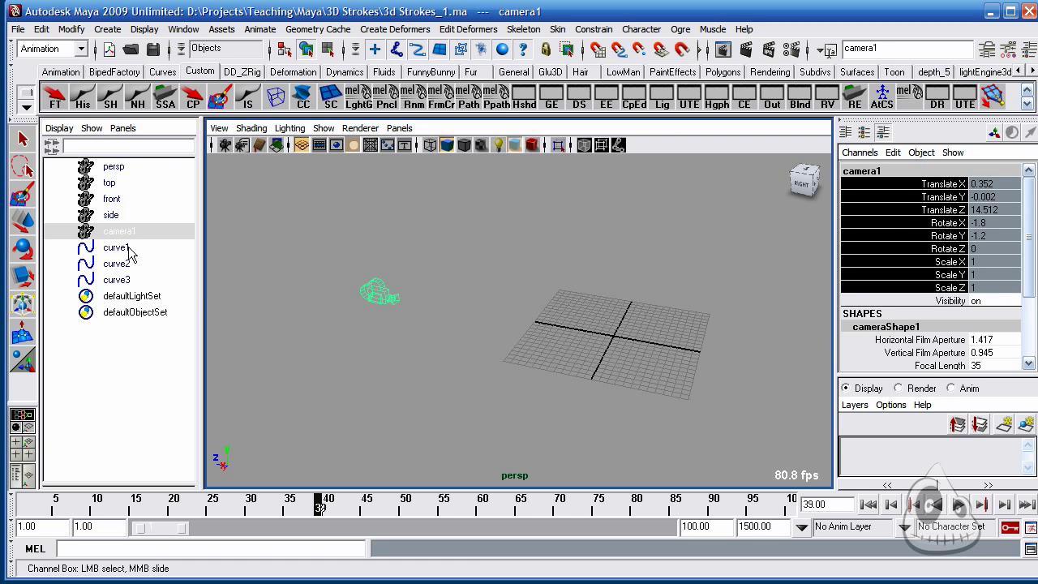
Select curve1 and examine its path relative to the camera and grid from several angles
left_click(129, 249)
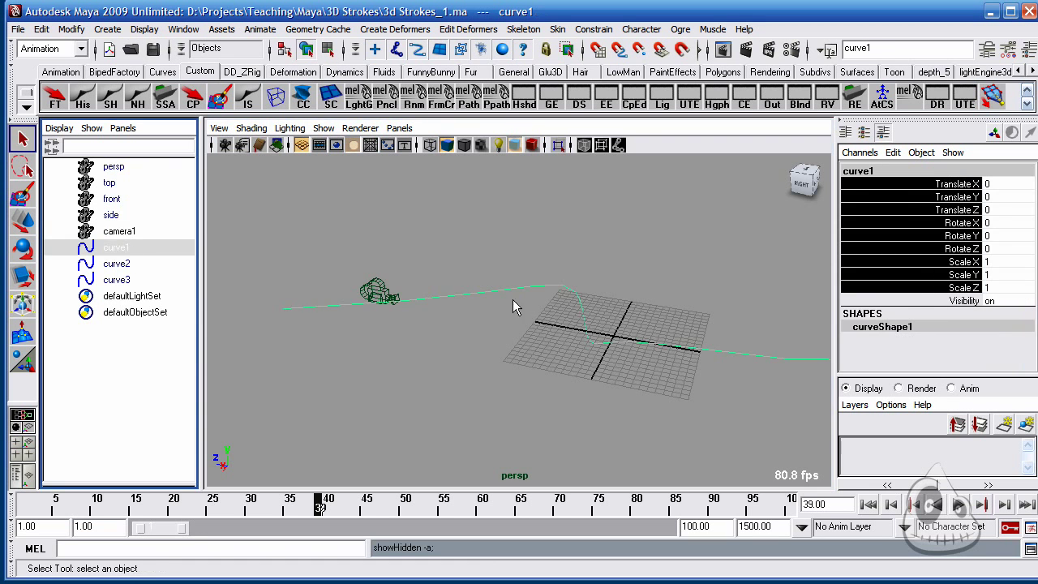
left_click_drag(517, 307, 461, 240, "alt")
key("3")
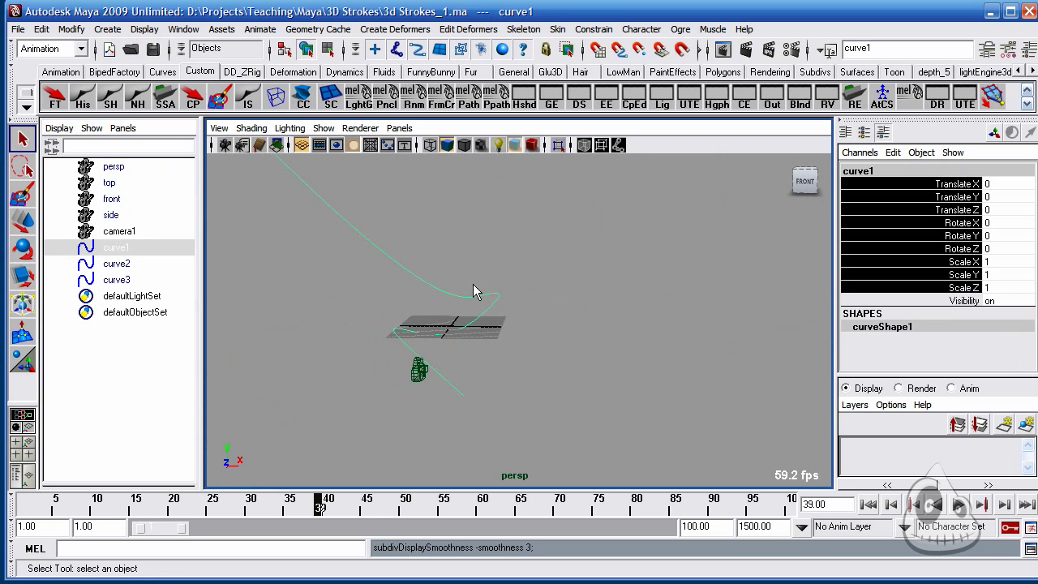
right_click_drag(470, 292, 492, 315, "alt")
key("3")
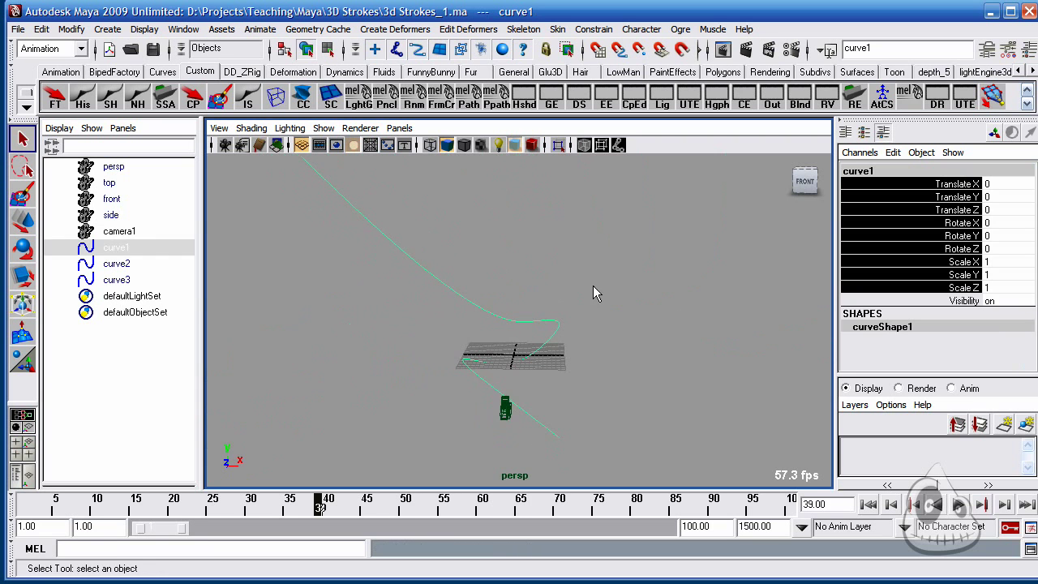
left_click(593, 288)
left_click_drag(593, 288, 525, 337, "alt")
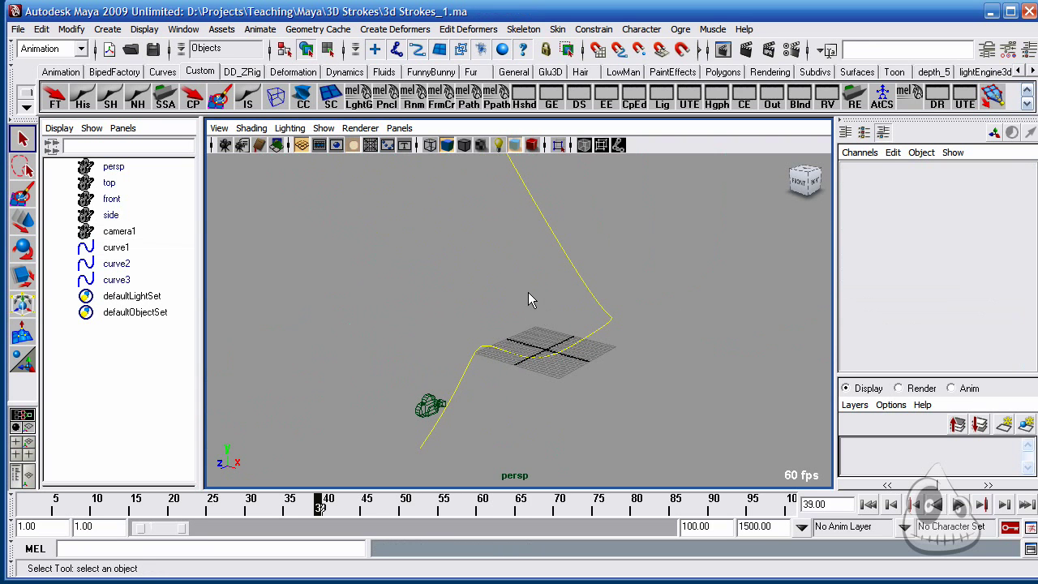
Open the attributes of curve1 and examine the drawing override settings on its shape, including the display color
left_click_drag(515, 226, 550, 250)
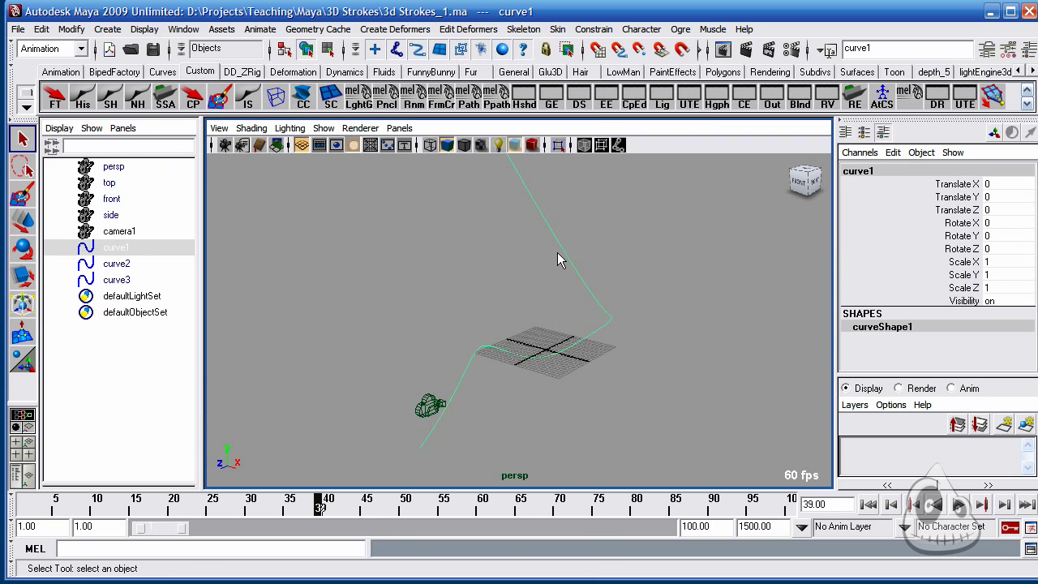
key("ctrl+a")
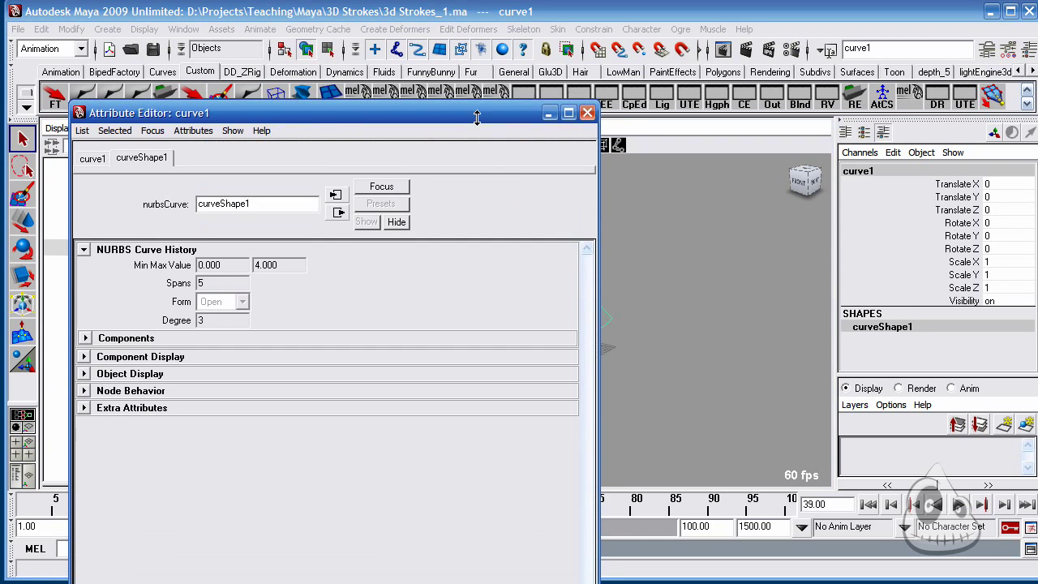
left_click_drag(473, 112, 587, 44)
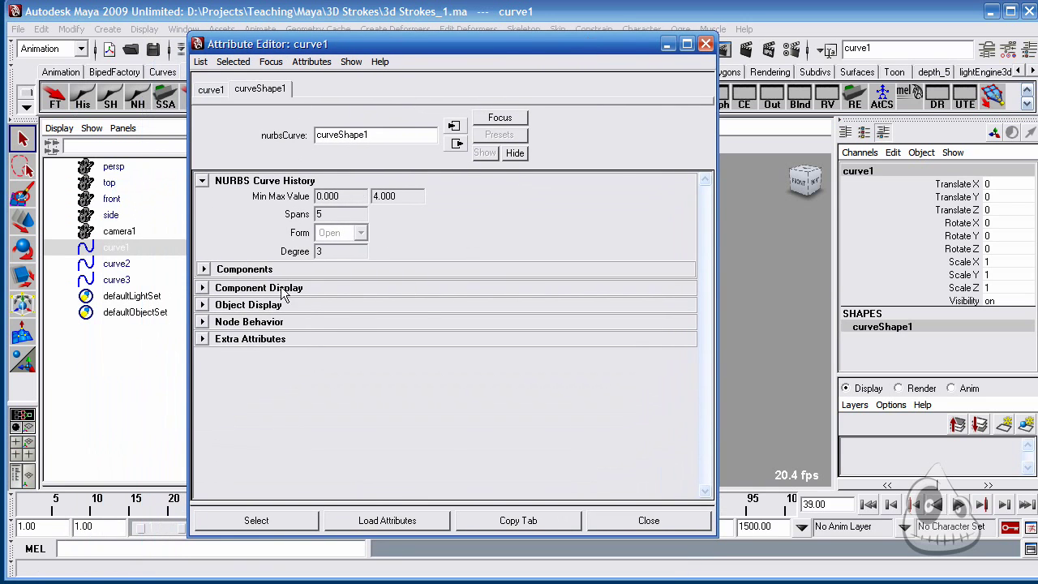
left_click(265, 308)
left_click(279, 393)
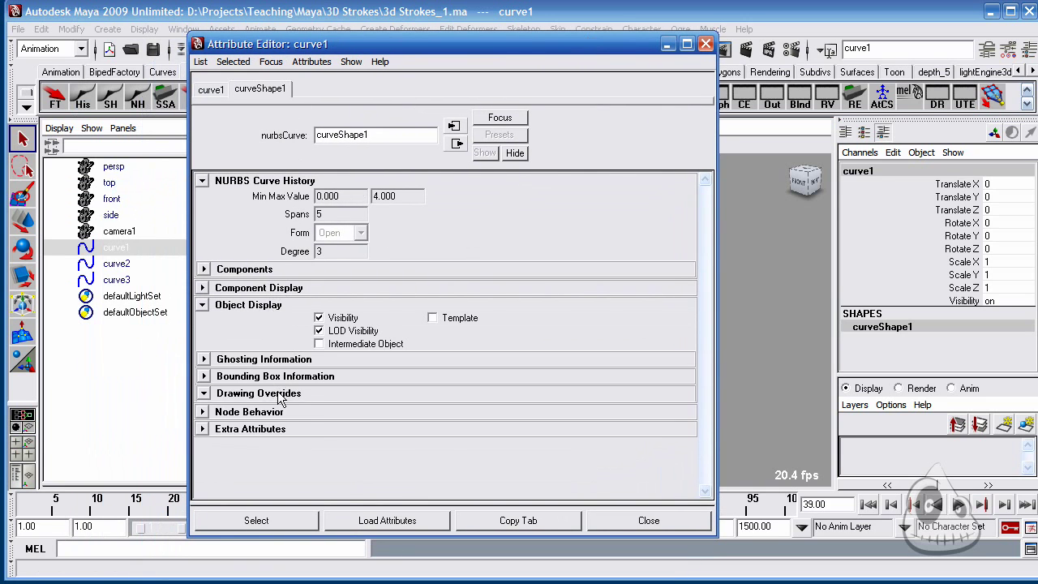
scroll(699, 341, "down", 3)
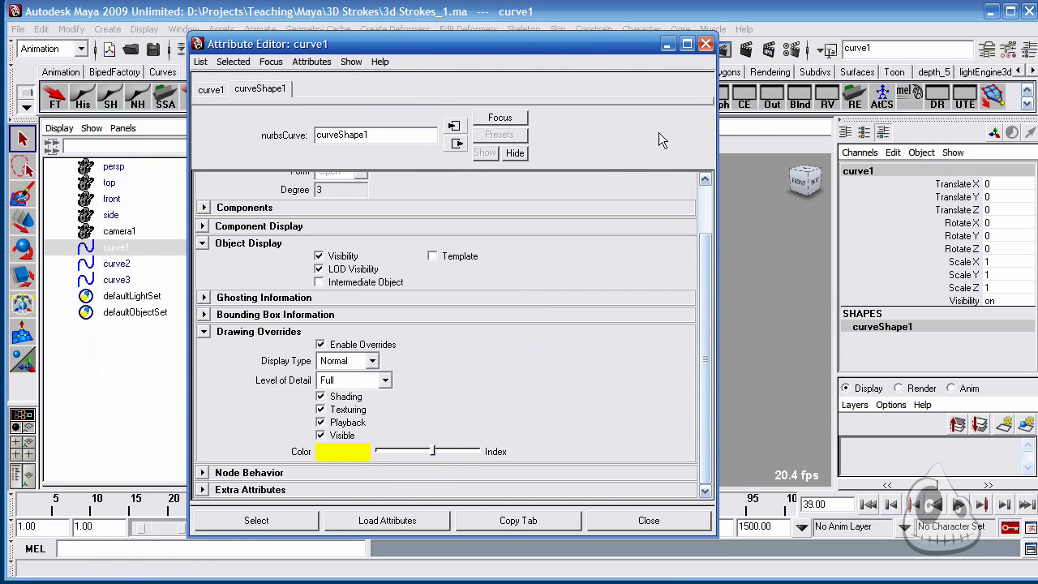
left_click(705, 44)
left_click(529, 274)
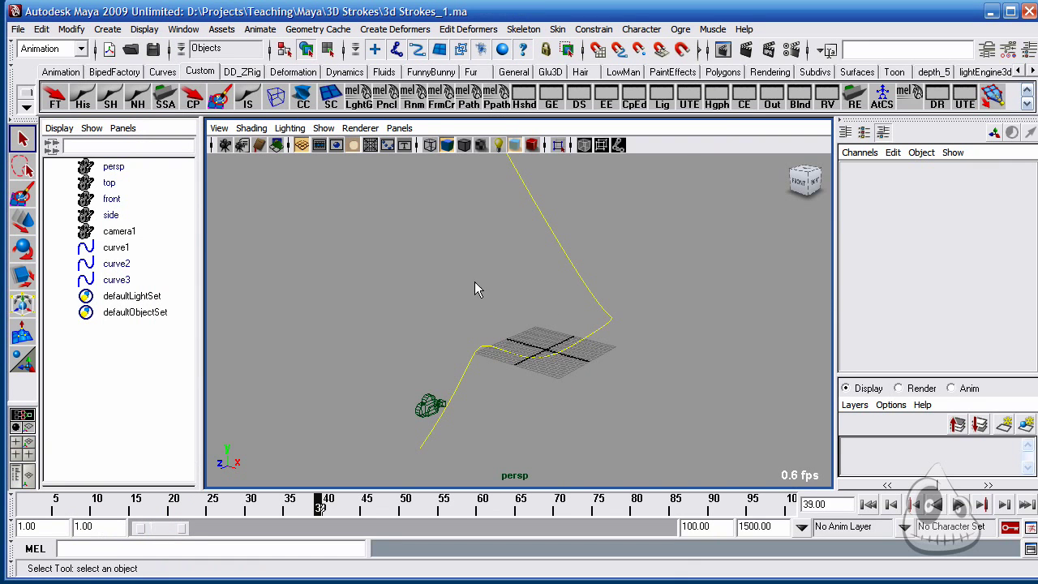
Create a polygon cylinder at the grid origin
middle_click_drag(523, 280, 512, 305, "alt")
scroll(512, 304, "up", 2)
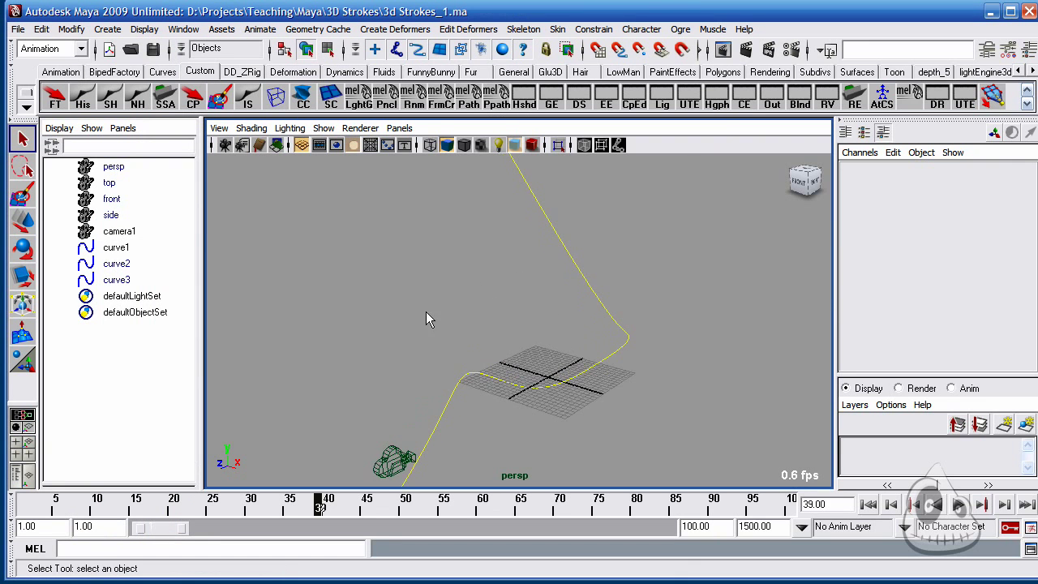
scroll(556, 300, "up", 5)
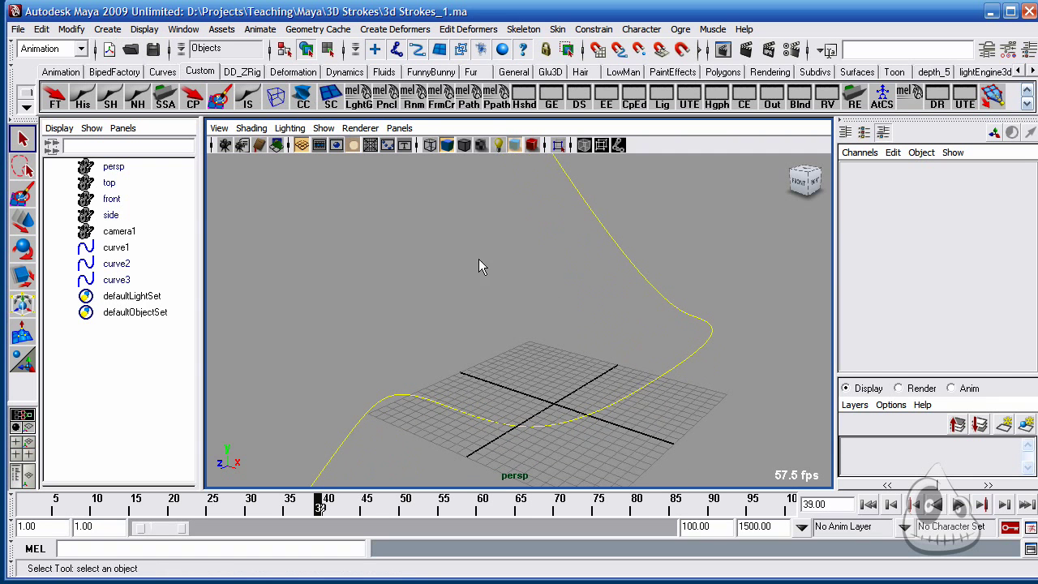
left_click(107, 29)
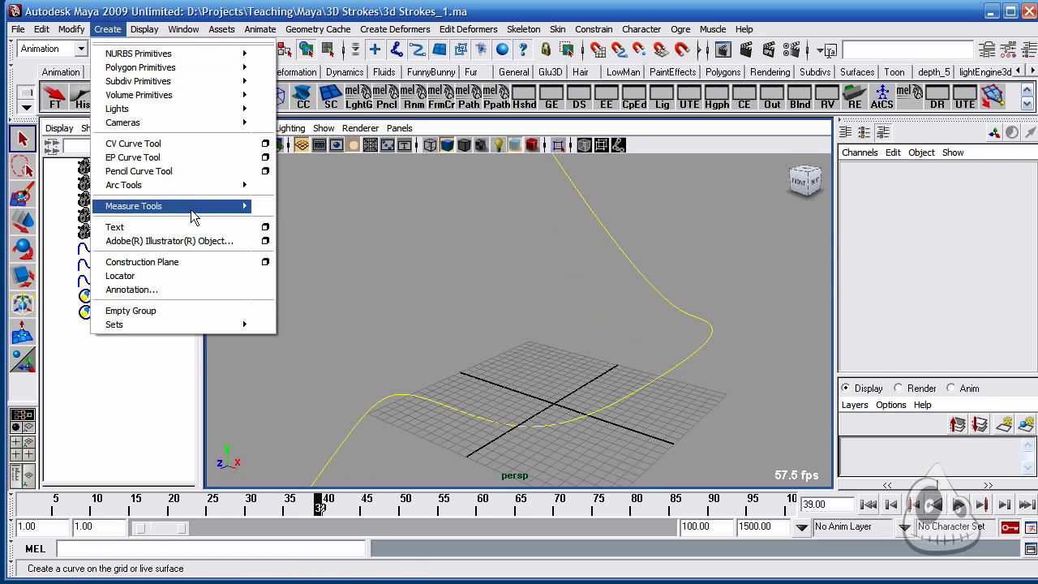
mouse_move(203, 67)
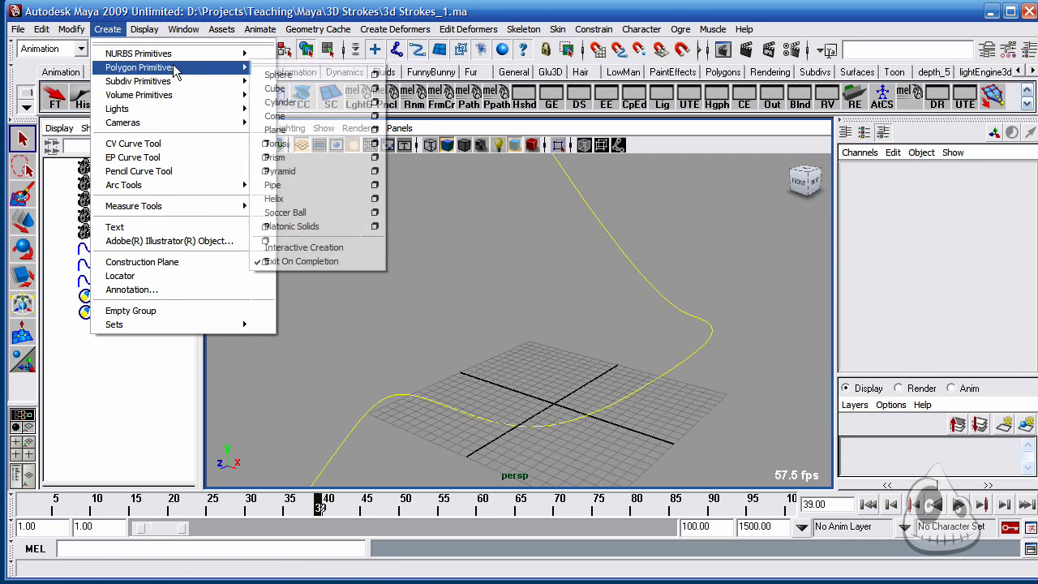
left_click(315, 102)
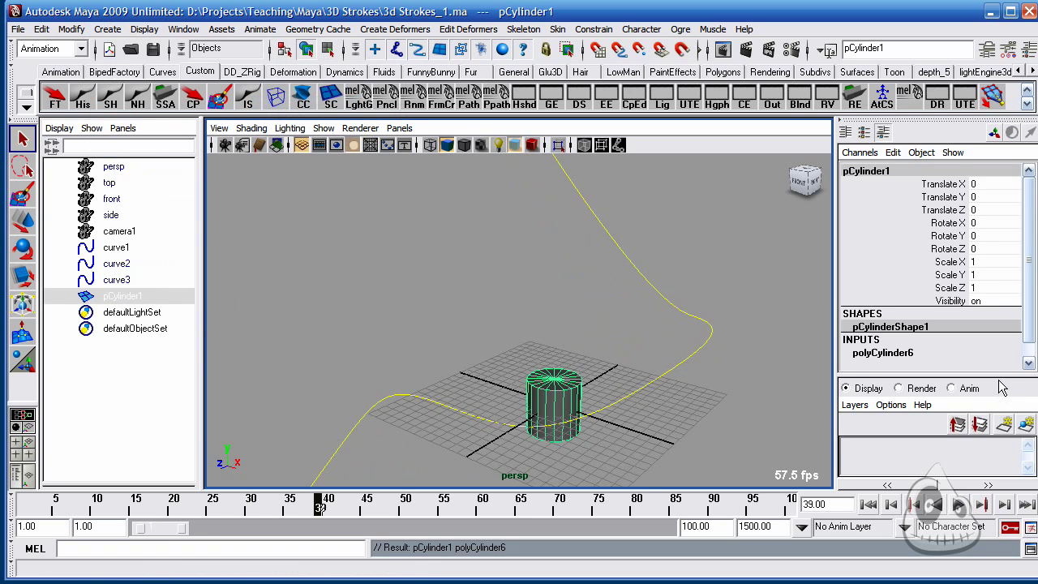
Set the polygon cylinder's height to 5 in its creation inputs
left_click_drag(999, 373, 999, 445)
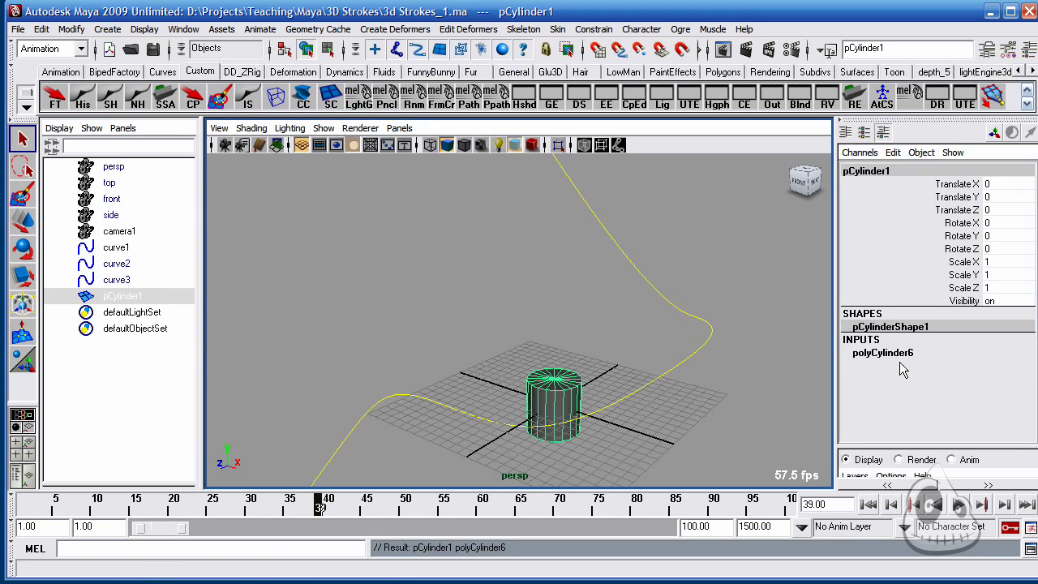
left_click(896, 354)
scroll(1032, 324, "down", 2)
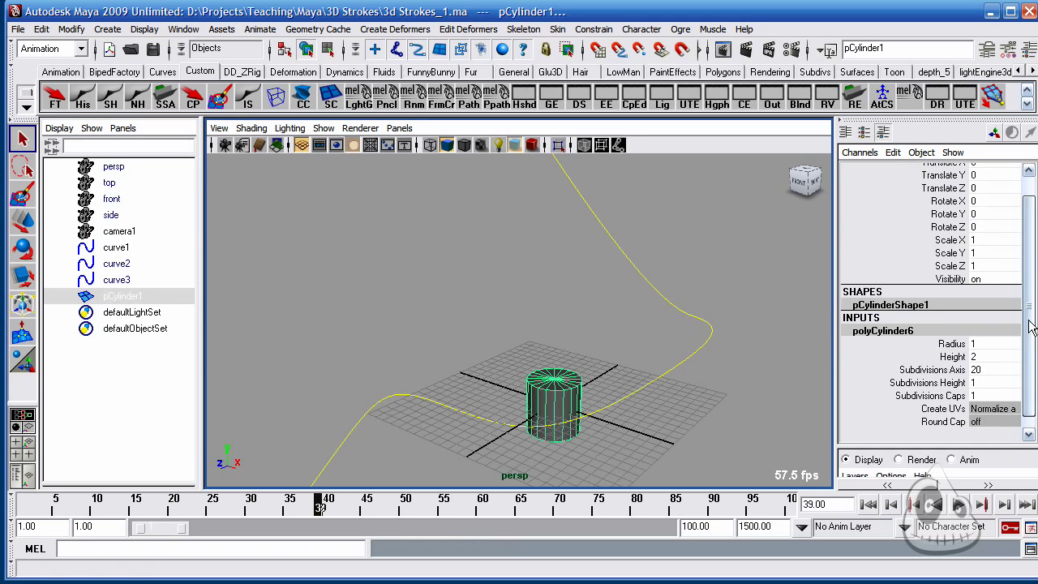
scroll(1032, 324, "down", 1)
left_click(984, 344)
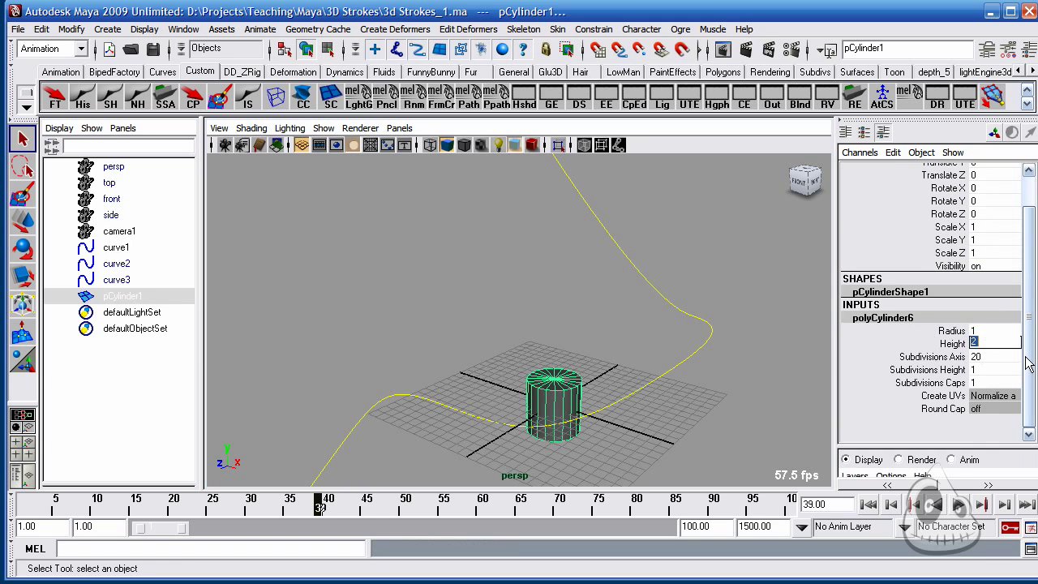
type("5")
key("Tab")
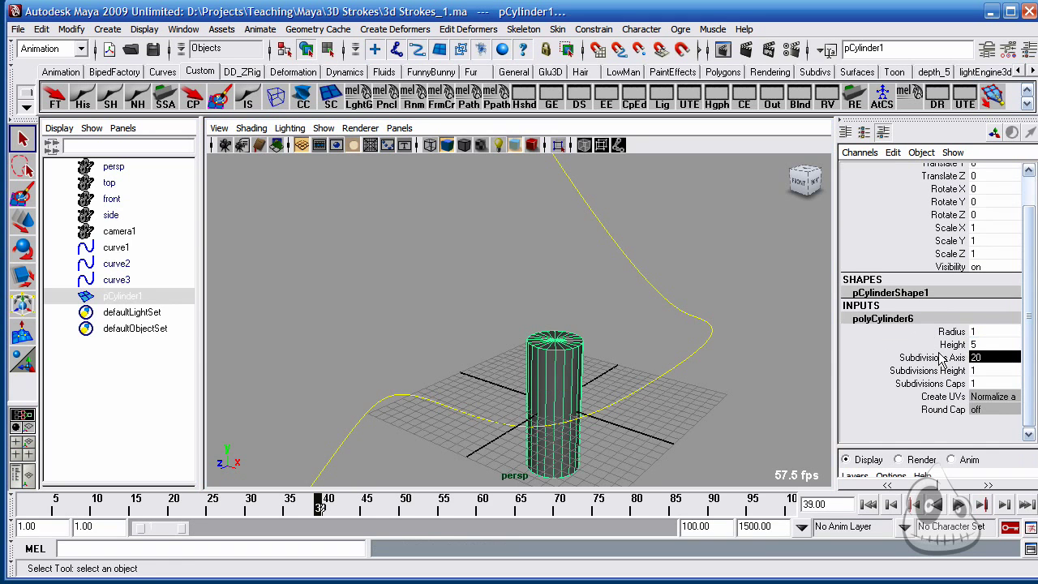
middle_click(611, 385)
left_click_drag(612, 384, 563, 393, "alt")
middle_click_drag(562, 392, 540, 300, "alt")
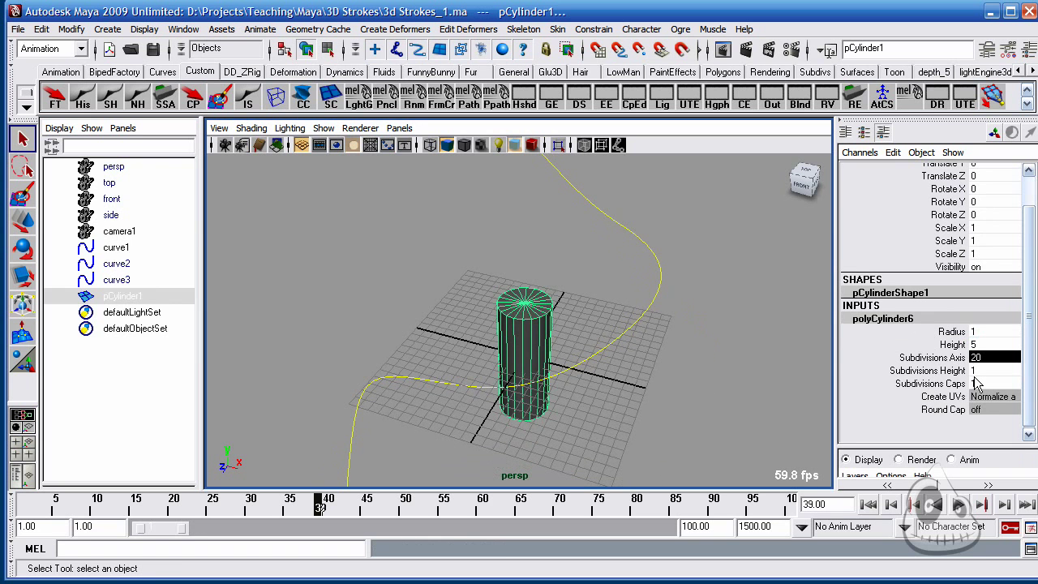
key("8")
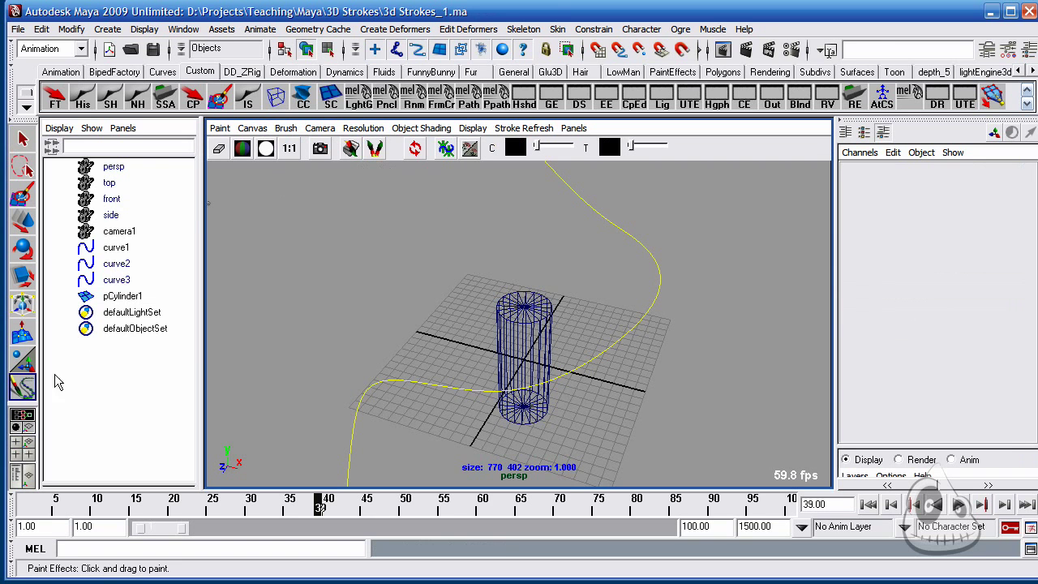
key("8")
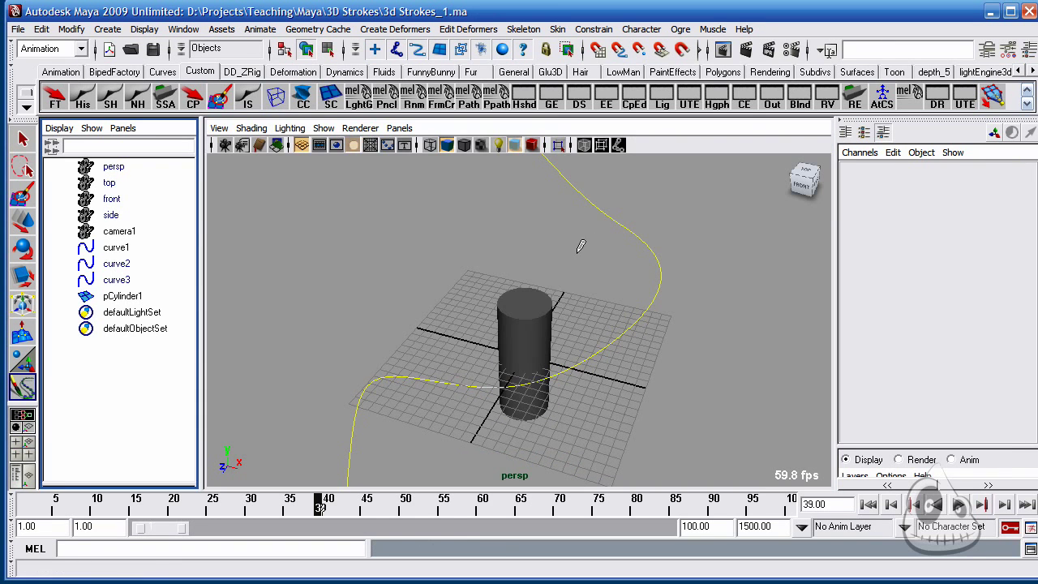
key("q")
Select the cylinder and set its axis subdivisions to 8
left_click(549, 312)
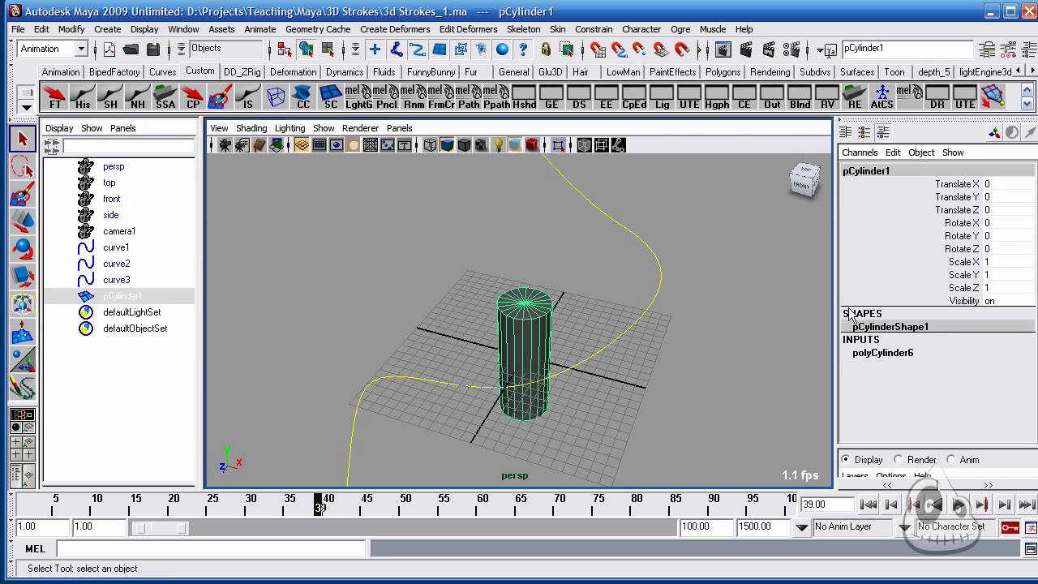
left_click(902, 354)
scroll(1020, 373, "down", 1)
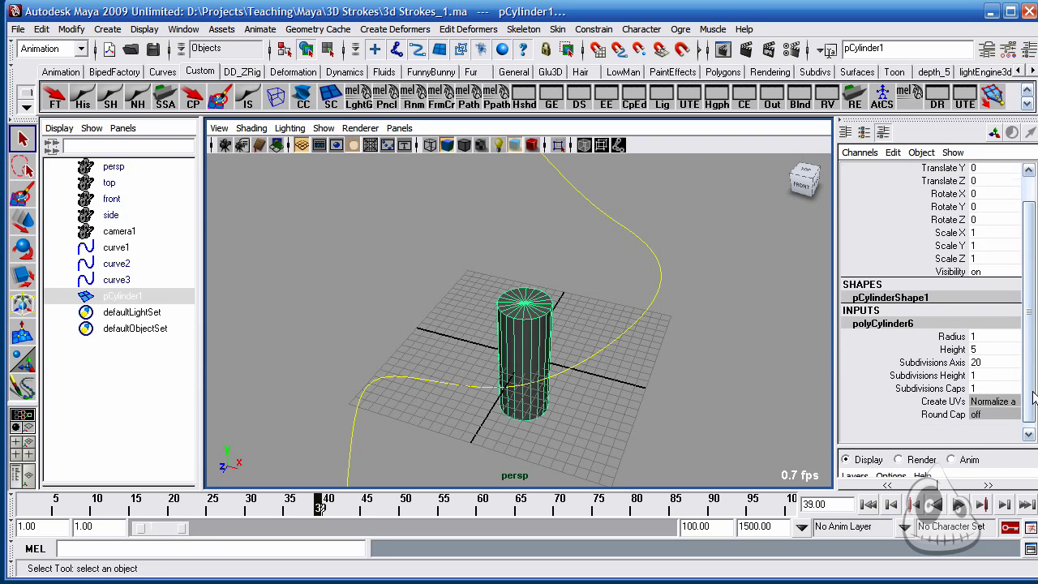
left_click(991, 362)
type("8")
key("Return")
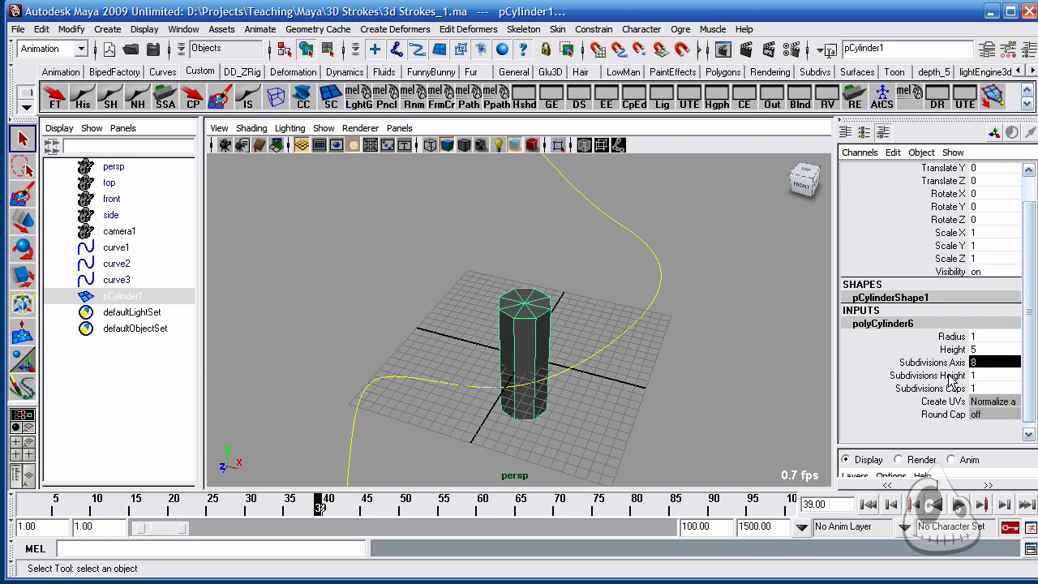
Lay the cylinder along the Z axis with Rotate X at 90 and freeze its transformations
right_click_drag(598, 340, 546, 322, "alt")
left_click_drag(546, 321, 490, 307, "alt")
key("e")
left_click_drag(568, 337, 475, 382, "alt")
scroll(941, 215, "up", 1)
double_click(997, 210)
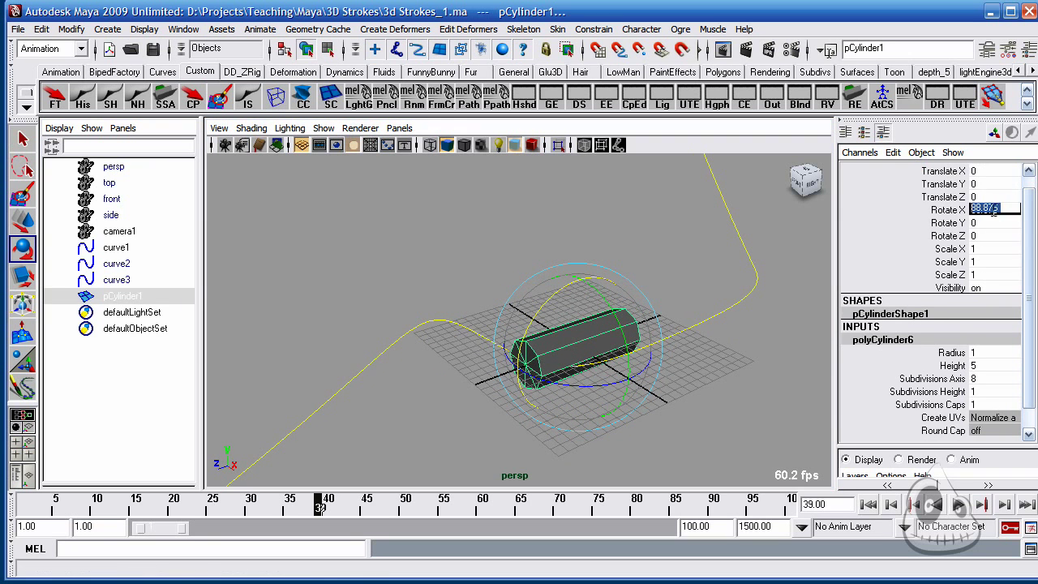
type("90")
key("Return")
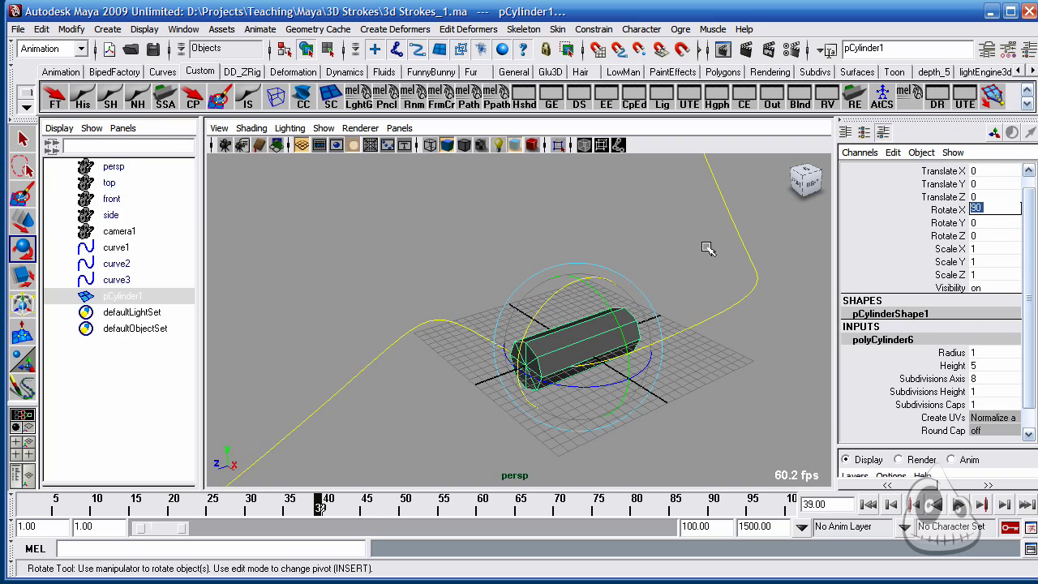
left_click(53, 98)
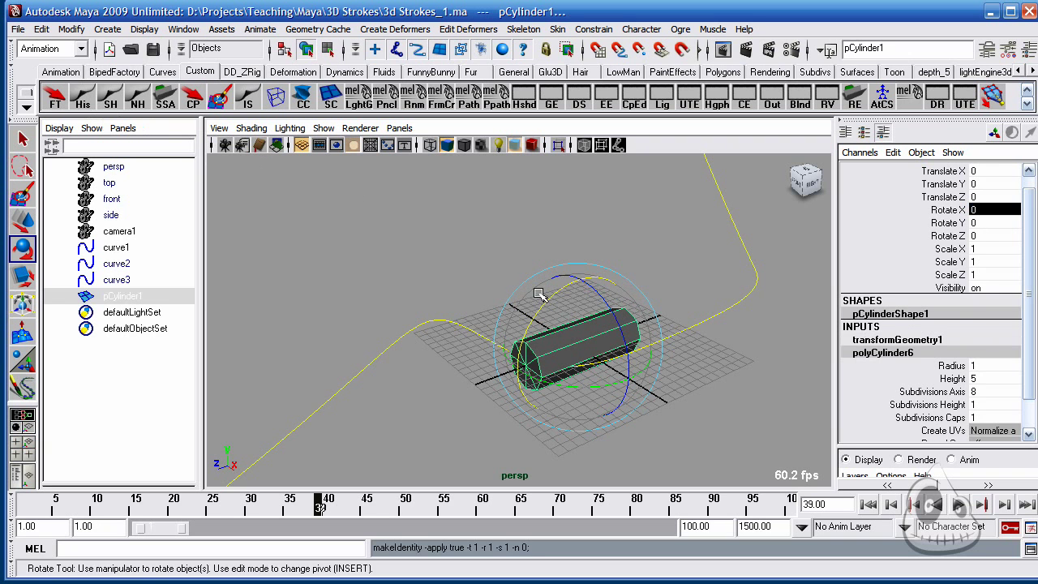
Add a nonlinear Flare deformer to the cylinder
right_click_drag(632, 274, 570, 277, "alt")
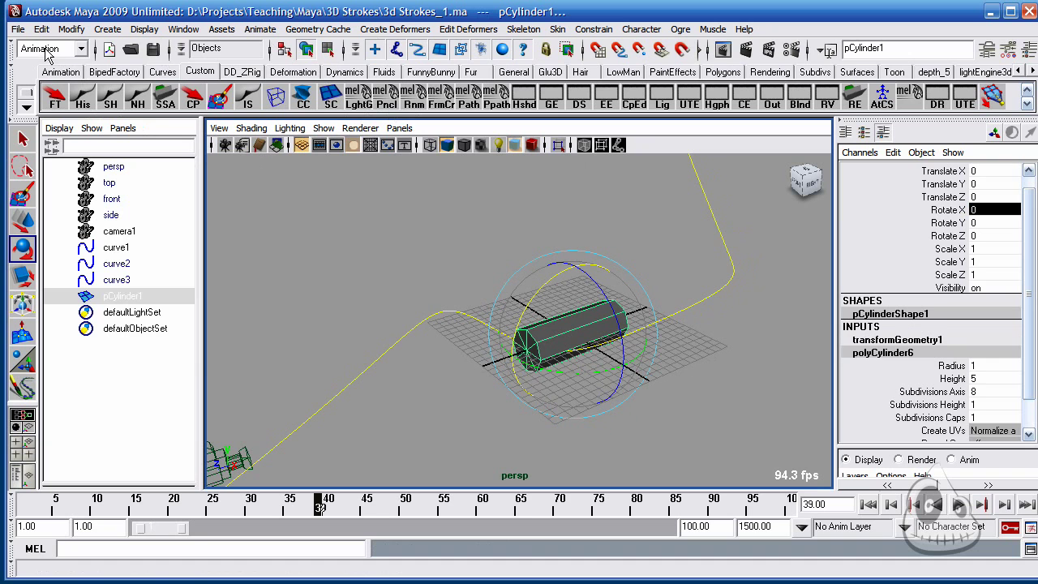
left_click(394, 31)
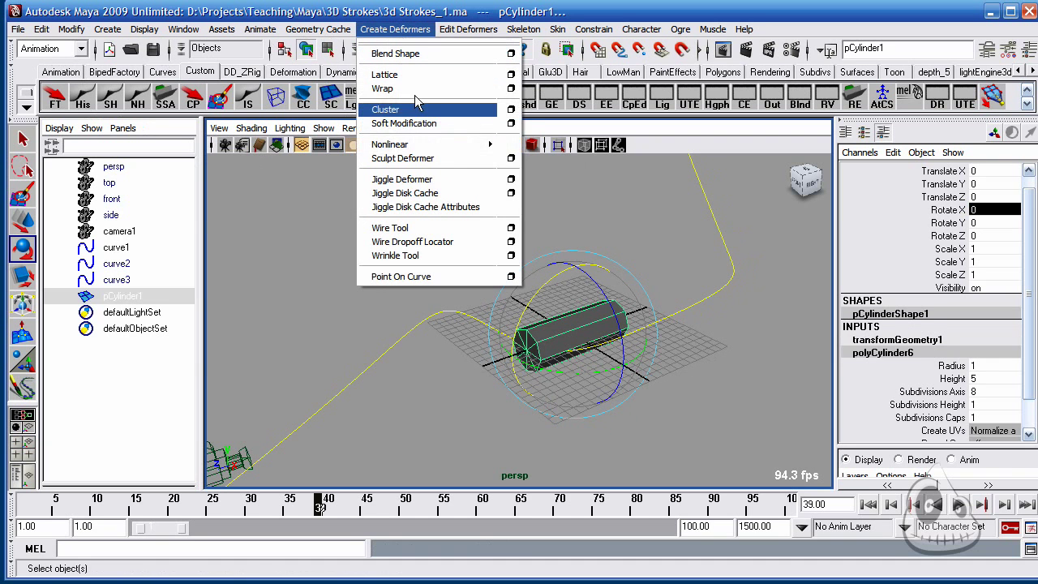
mouse_move(451, 147)
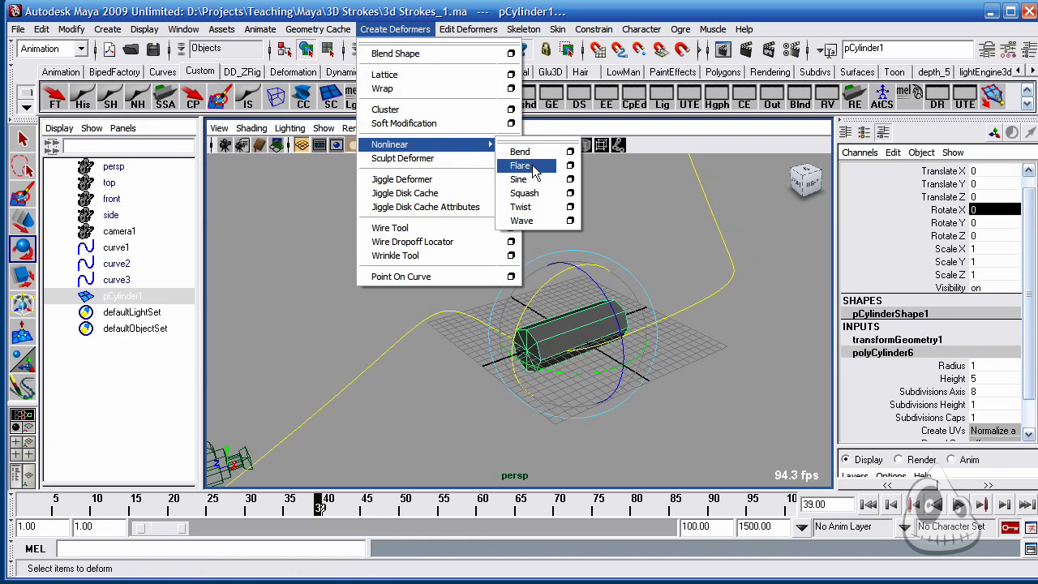
left_click(520, 165)
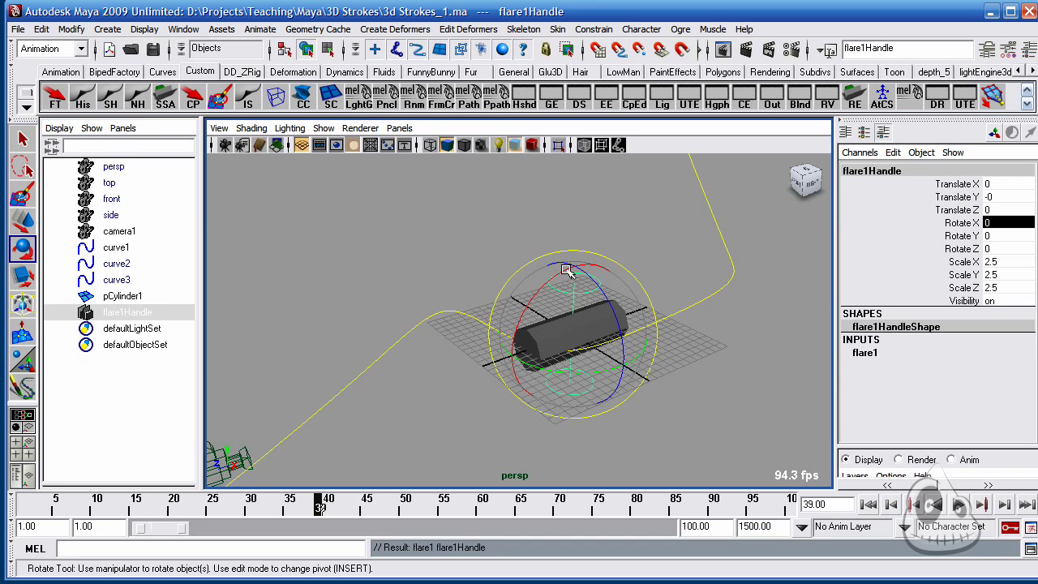
Align the flare handle with the cylinder's length by setting its Rotate X to 90
left_click_drag(563, 276, 606, 357)
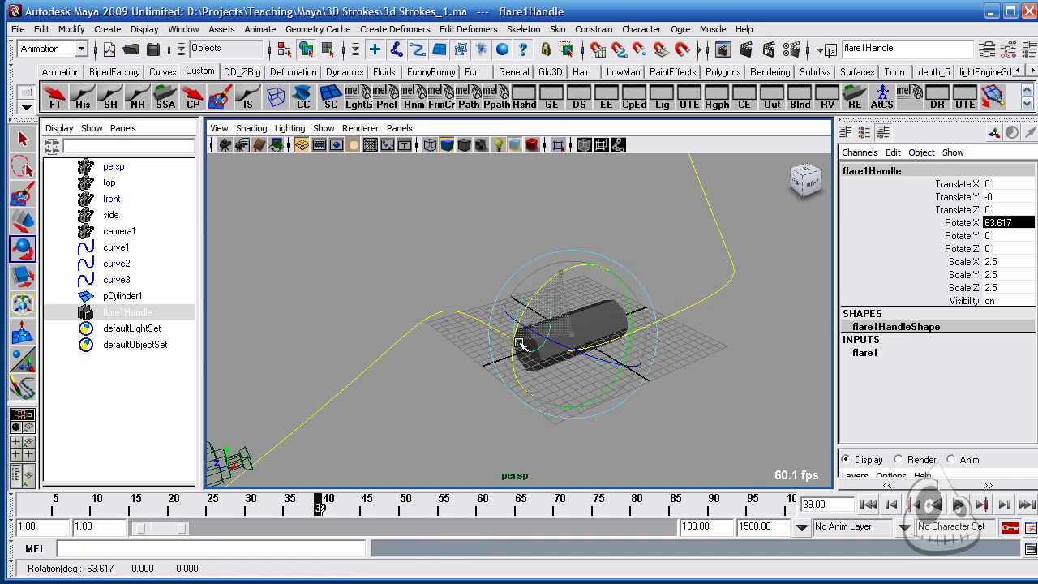
left_click(1000, 216)
type("90")
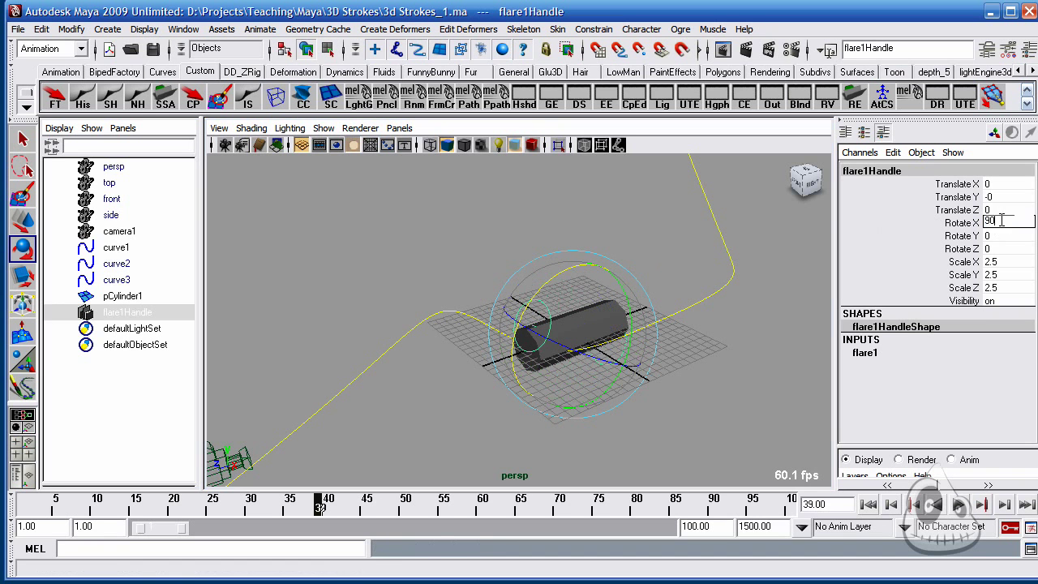
key("Return")
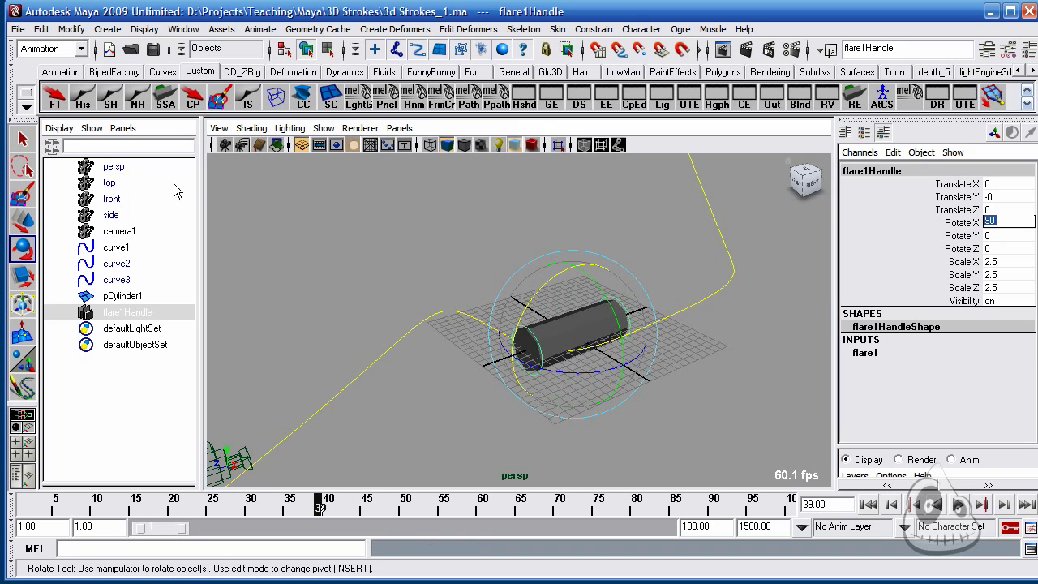
Try raising the flare deformer's Curve to about 1.9 and set it back to 0
right_click_drag(542, 303, 585, 315, "alt")
middle_click_drag(585, 314, 561, 280, "alt")
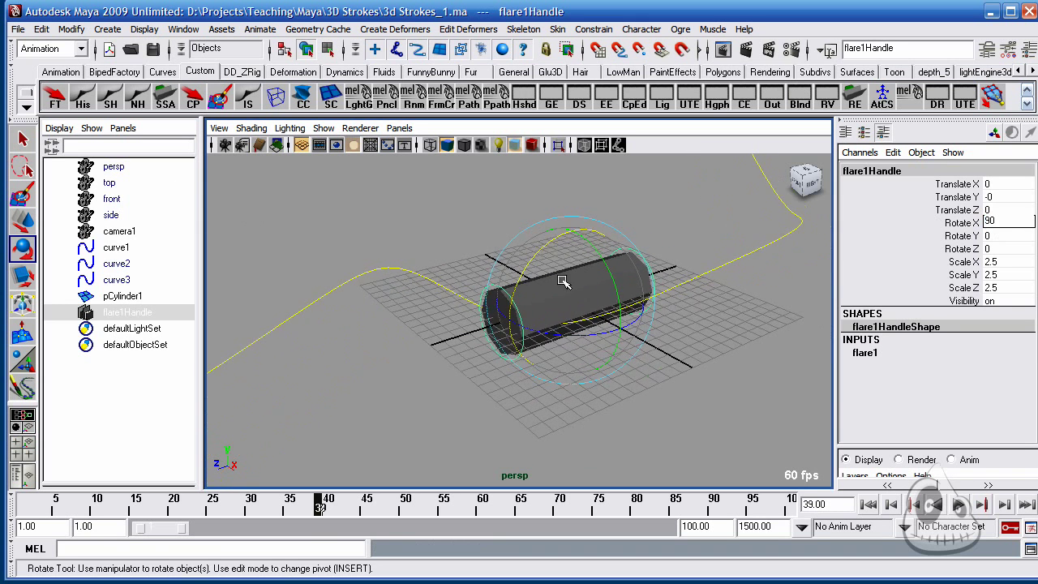
left_click(865, 352)
left_click_drag(1027, 321, 1032, 359)
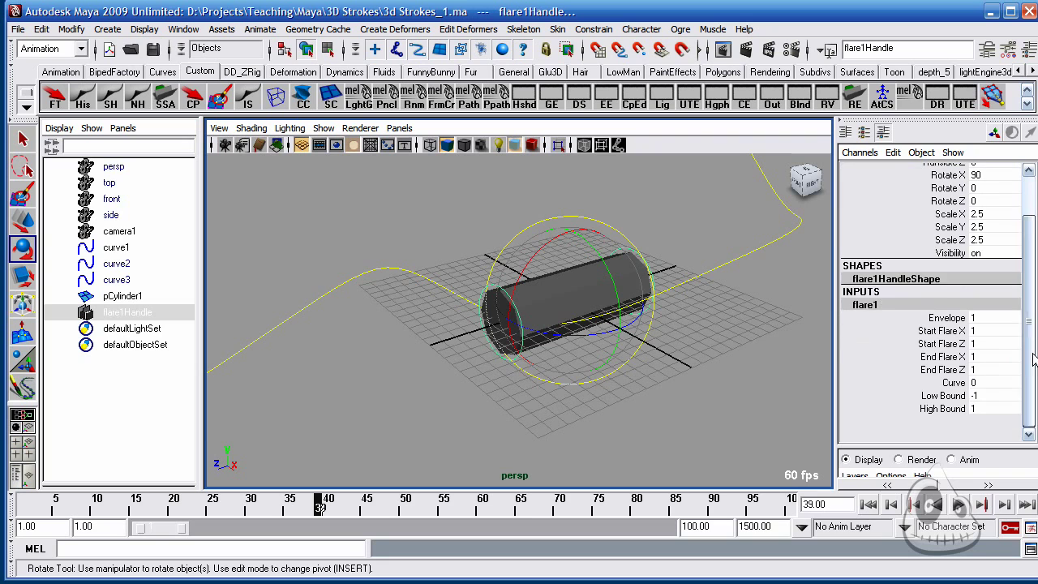
left_click(961, 384)
middle_click_drag(680, 255, 697, 259)
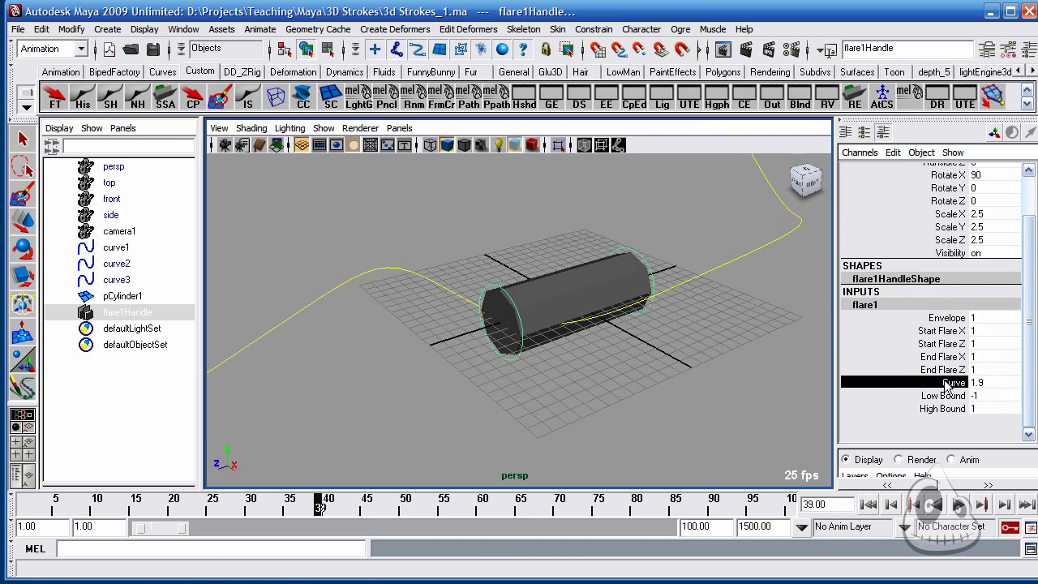
left_click(987, 379)
type("0")
key("Return")
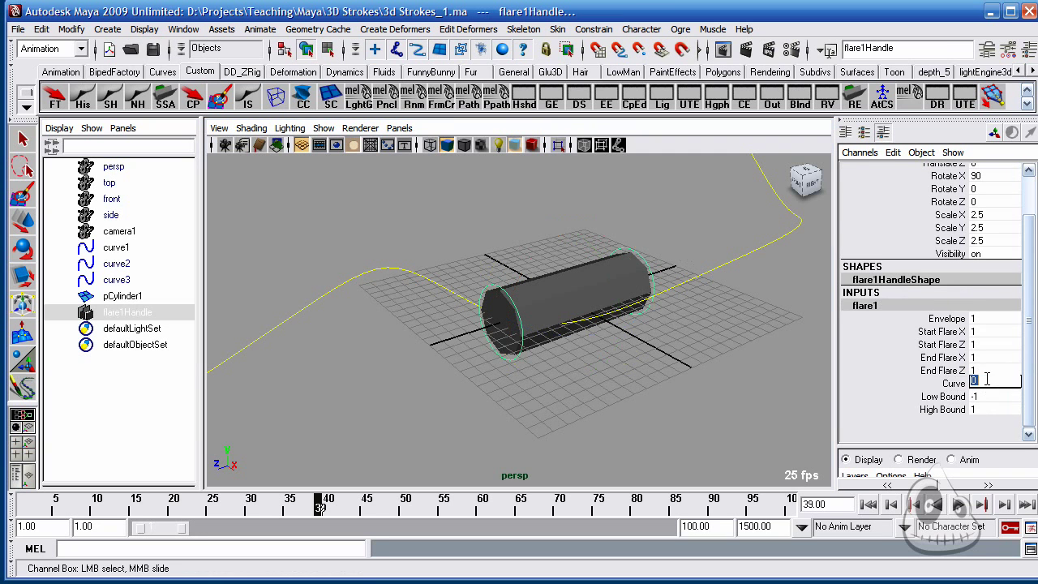
Set the cylinder's height subdivisions to 8 in its construction history
left_click(129, 296)
key("e")
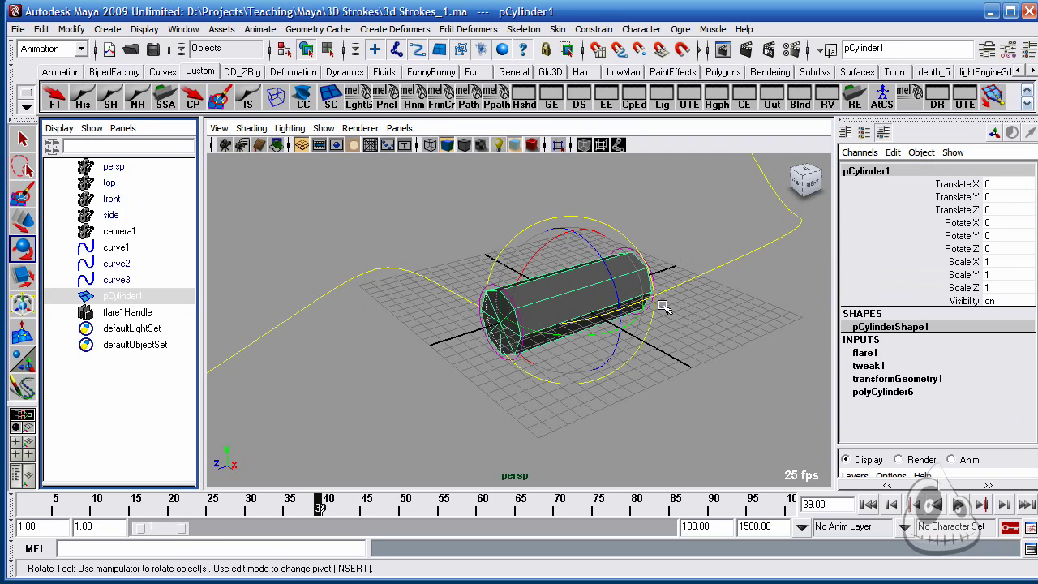
mouse_move(596, 300)
left_mouse_down("alt")
mouse_move(633, 296)
mouse_move(617, 296)
left_mouse_up("alt")
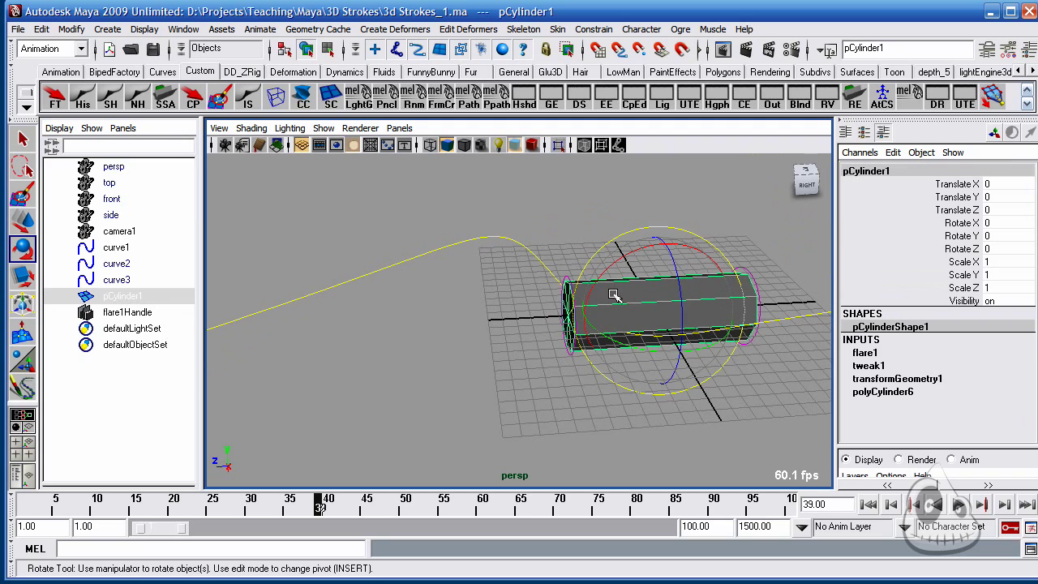
left_click(880, 393)
scroll(1025, 340, "down", 3)
left_click(932, 391)
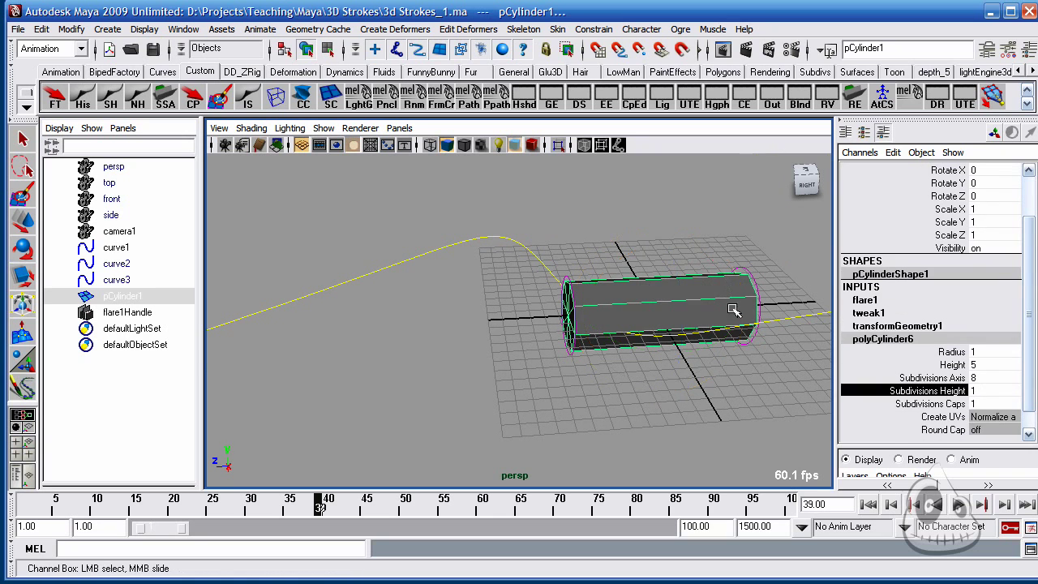
middle_click_drag(733, 310, 721, 283)
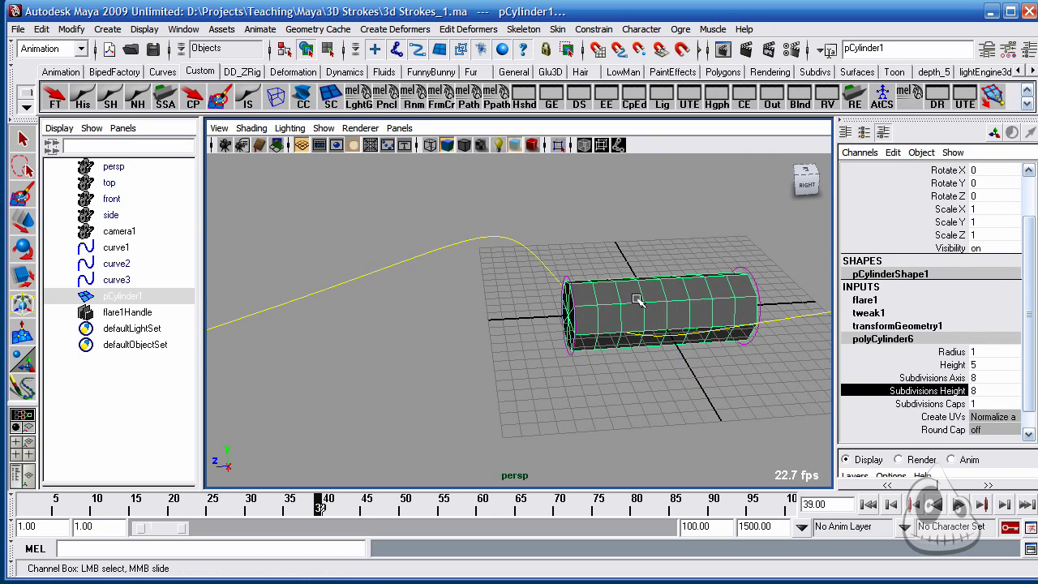
Bulge the cylinder by setting the flare deformer's Curve to 0.5
left_click(155, 312)
left_click(883, 354)
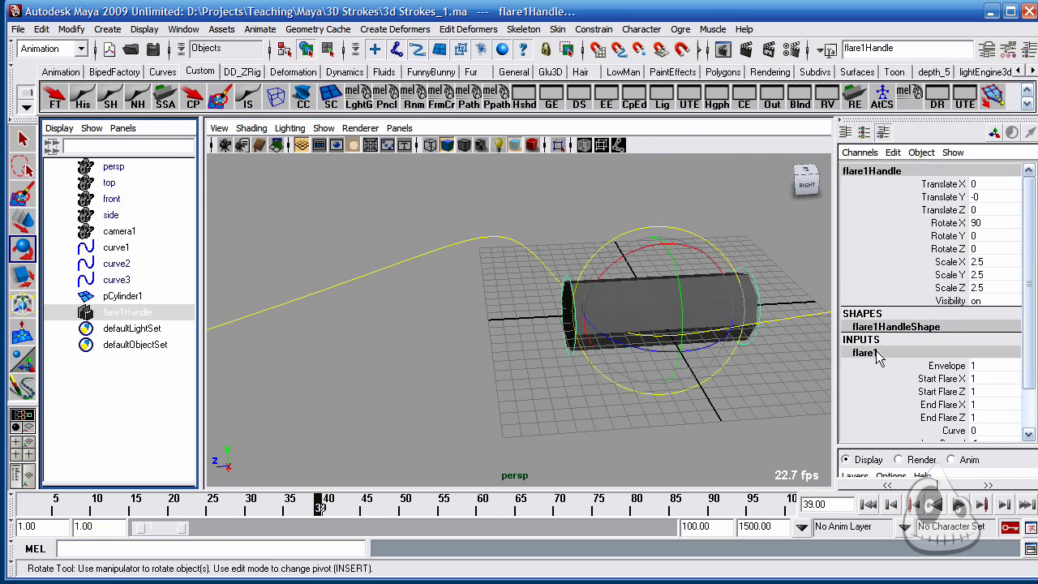
scroll(957, 430, "down", 1)
left_click(914, 402)
middle_click_drag(685, 289, 770, 321)
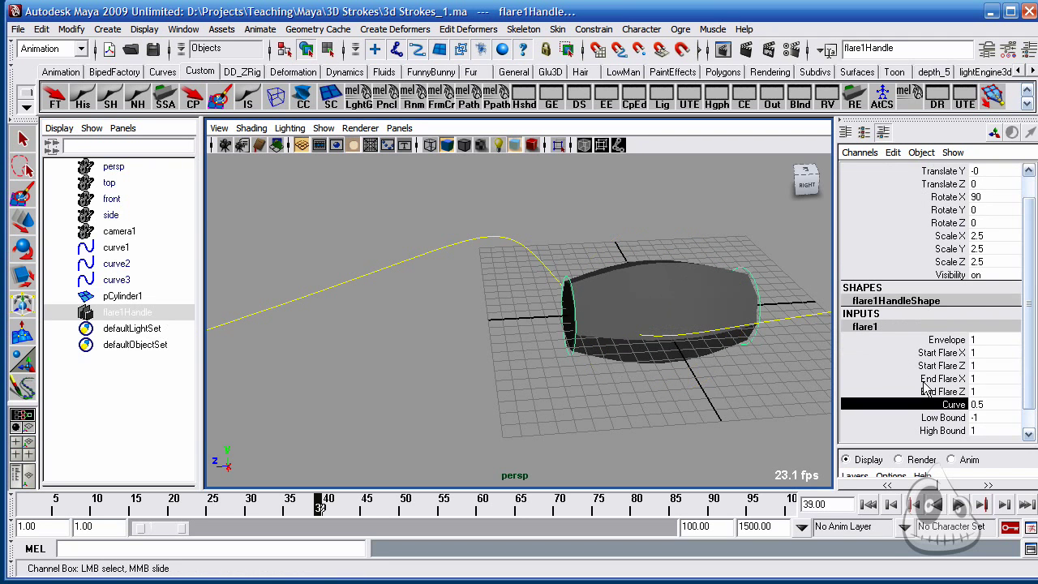
Try shifting the flare's Low Bound interactively to about -0.436 and back to about -0.97
scroll(973, 409, "down", 1)
left_click(948, 396)
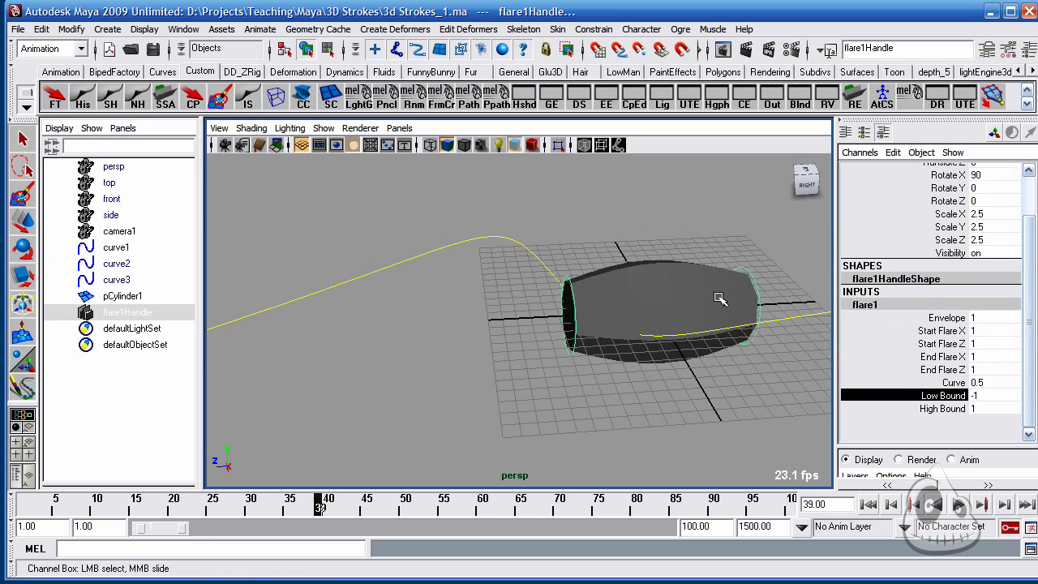
mouse_move(721, 294)
middle_mouse_down()
mouse_move(706, 289)
mouse_move(717, 291)
middle_mouse_up()
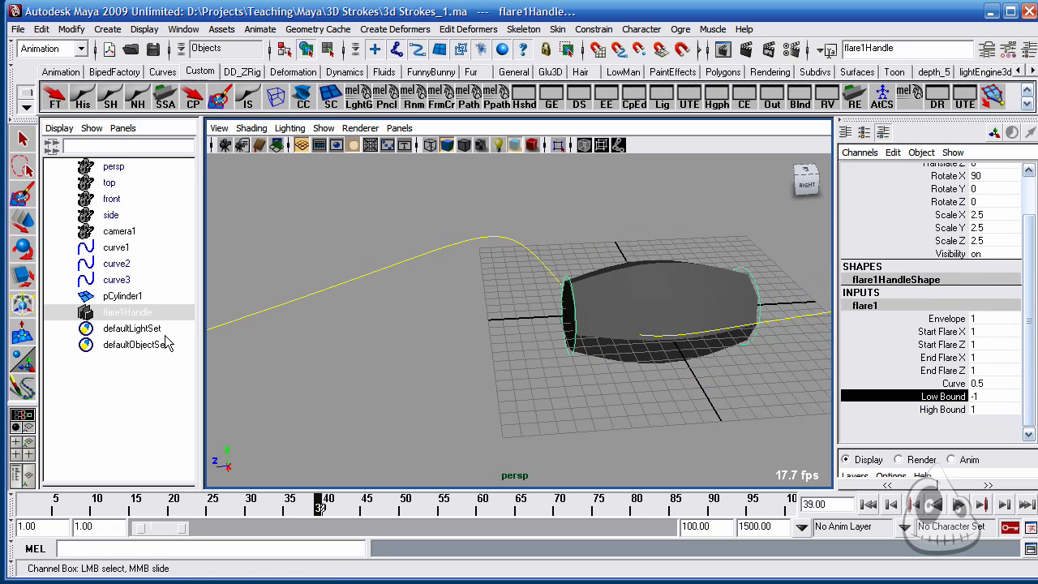
key("t")
left_click_drag(629, 347, 635, 305, "alt")
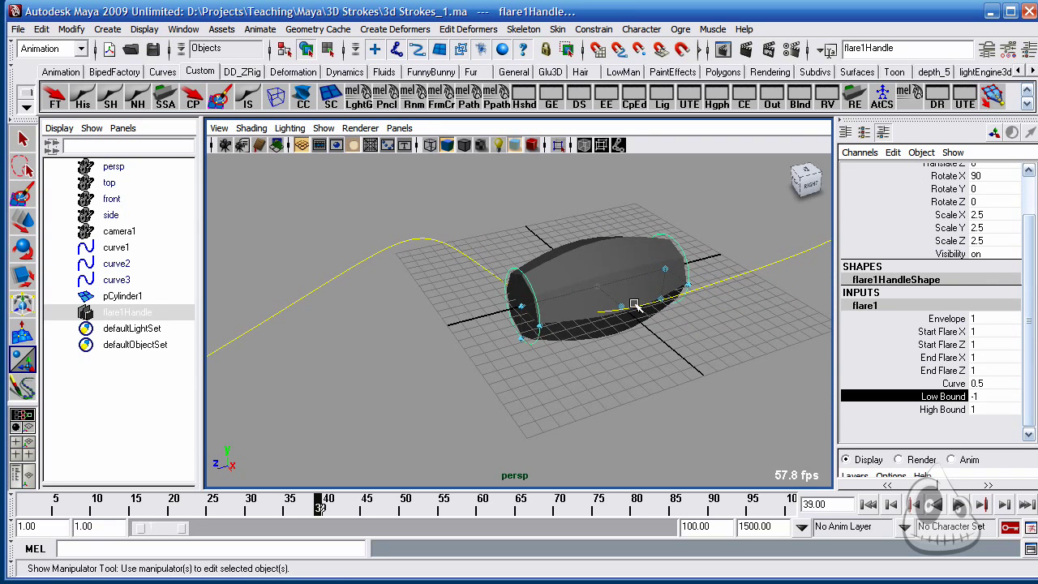
left_click_drag(662, 274, 617, 272)
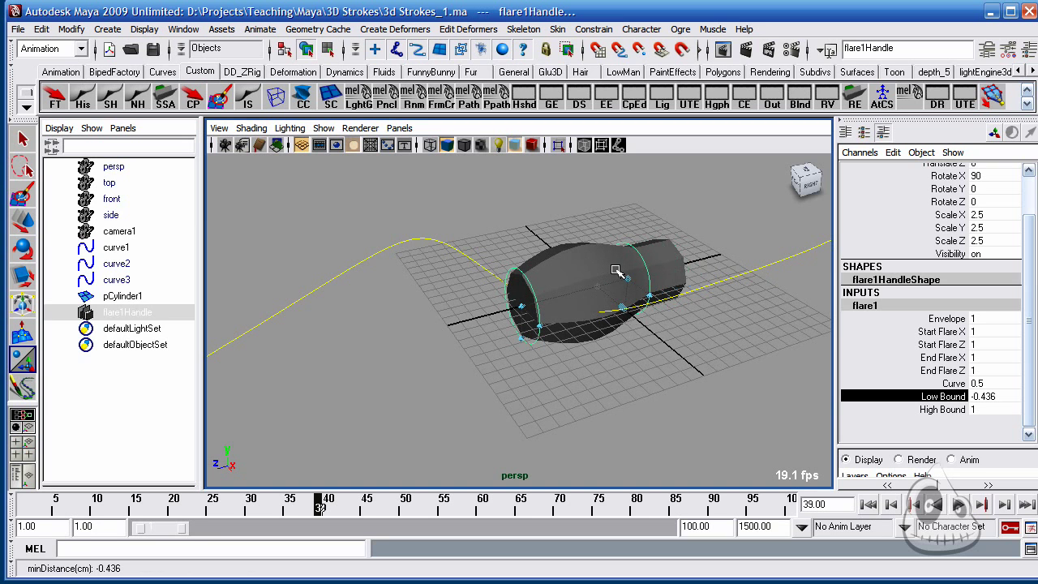
left_click_drag(616, 272, 675, 273)
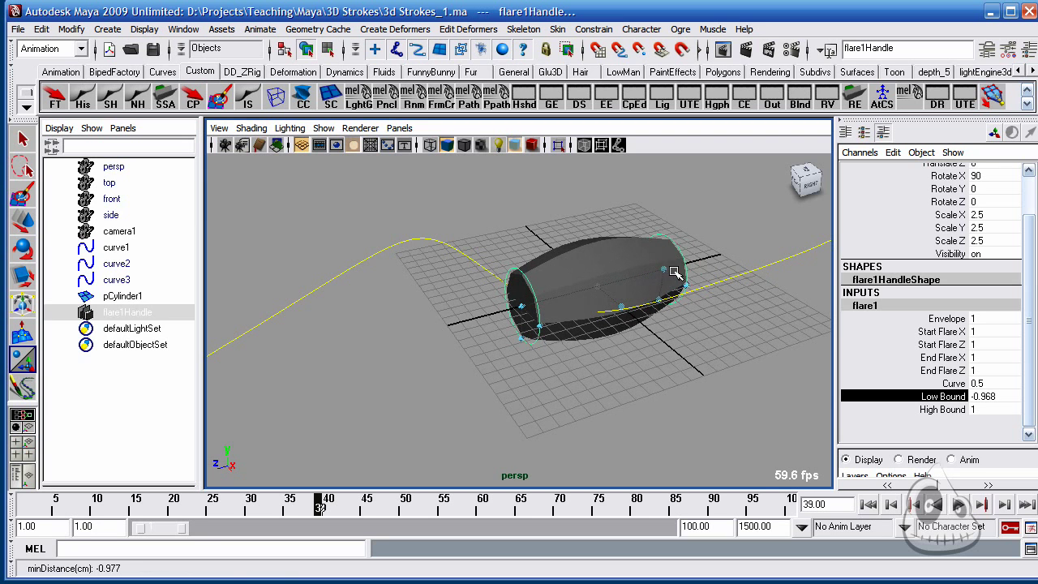
Reset the flare deformer's Low Bound to -1 and its Curve to 0
left_click(985, 395)
type("-1")
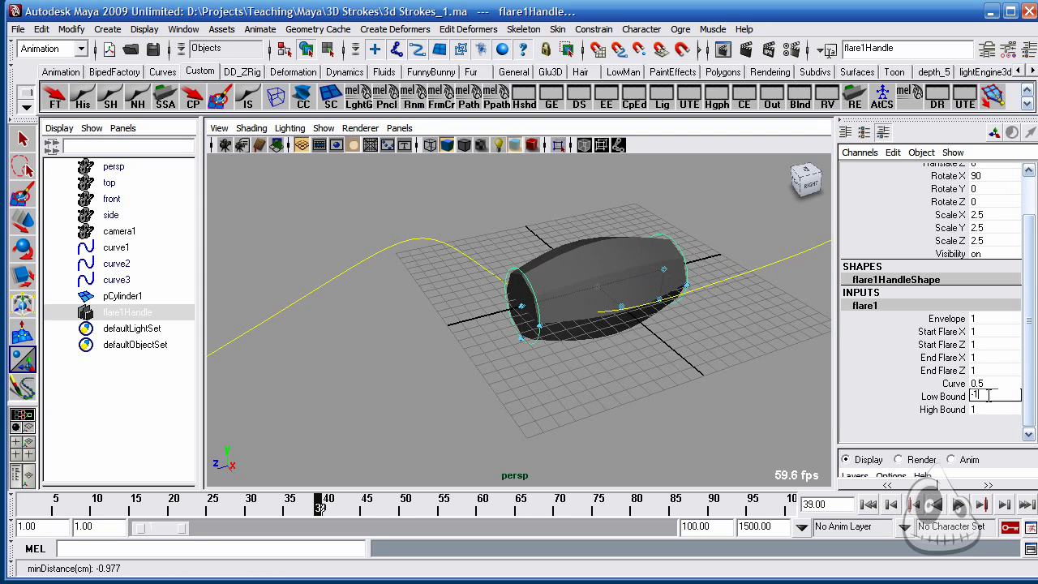
key("Return")
left_click(991, 383)
type("0")
key("Return")
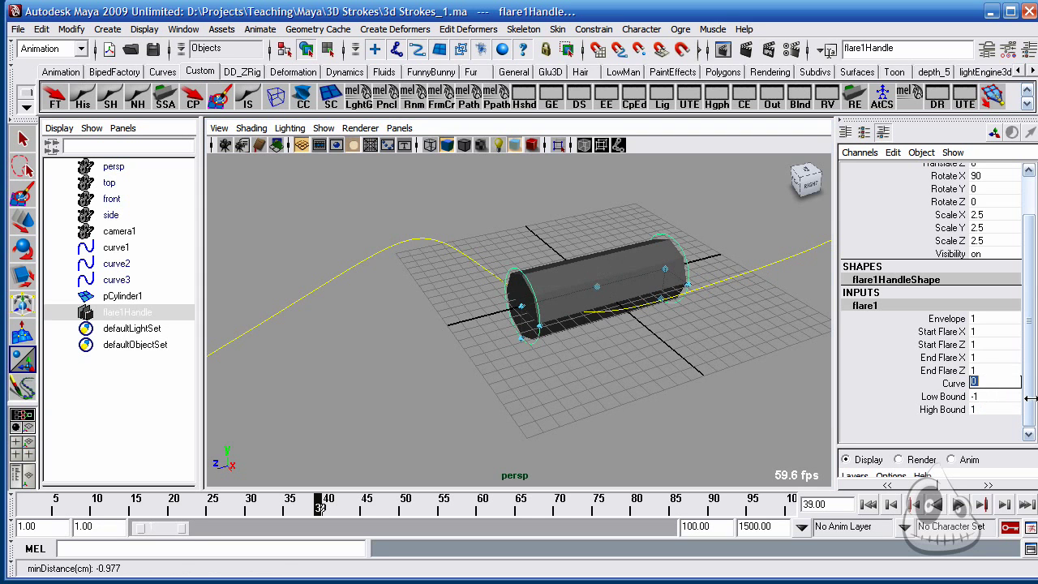
Rename the polygon cylinder as StrokeMesh
right_click_drag(641, 297, 565, 287, "alt")
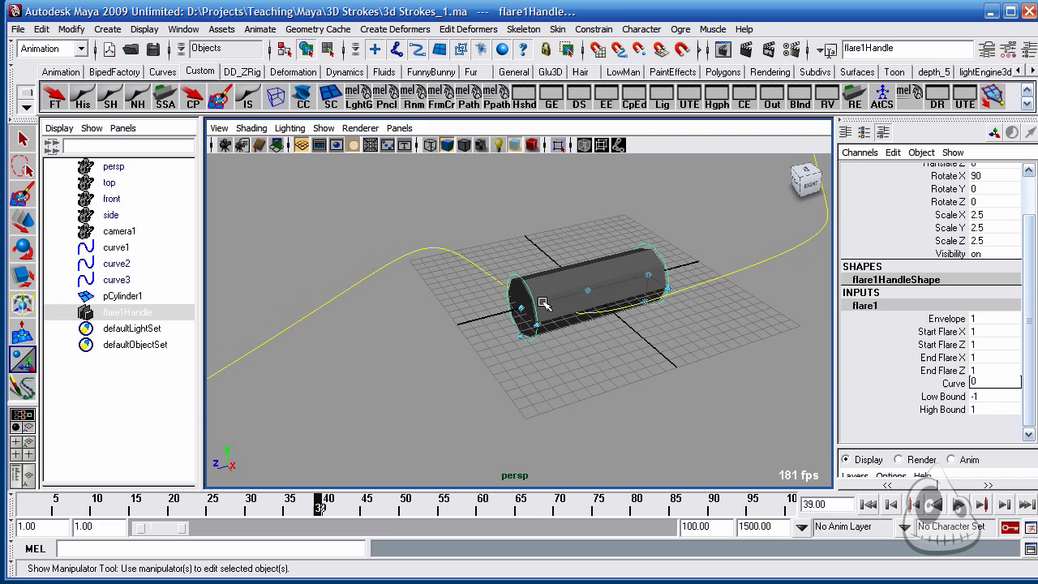
left_click(117, 298)
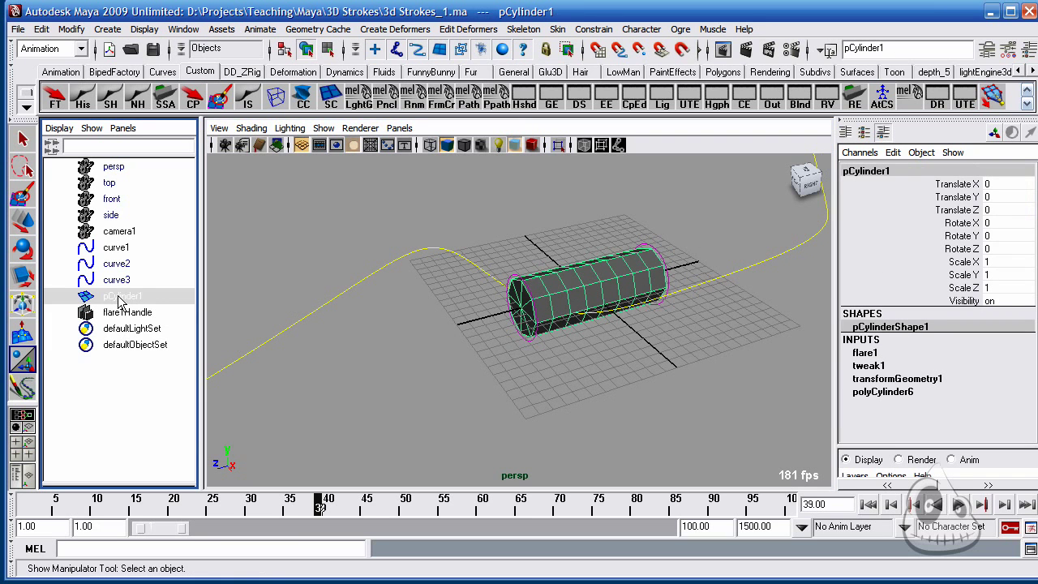
double_click(134, 298)
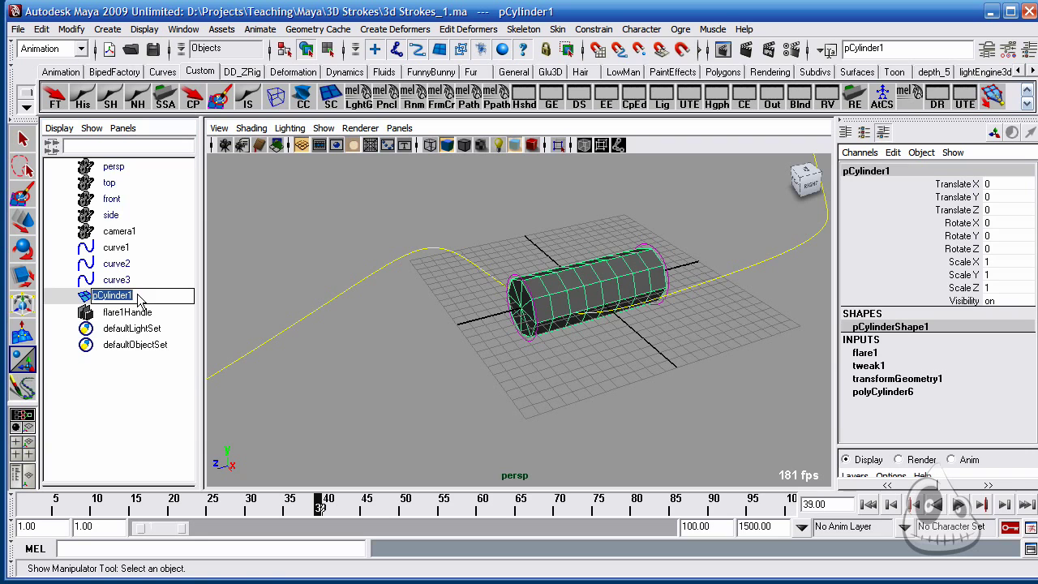
type("StrokeMesh")
key("Return")
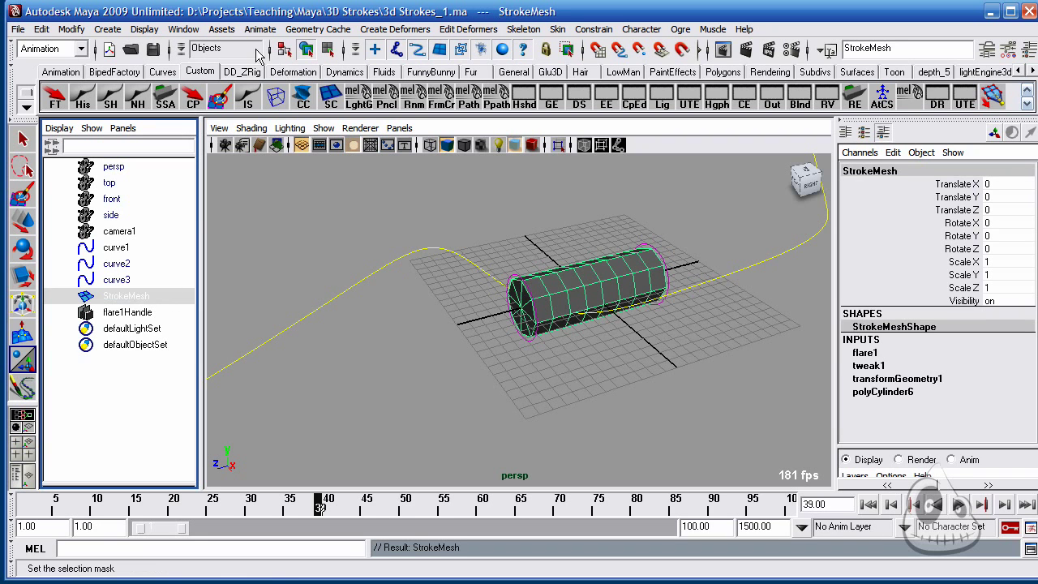
Apply Smooth to StrokeMesh with 3 divisions and deselect the mesh
left_click(65, 50)
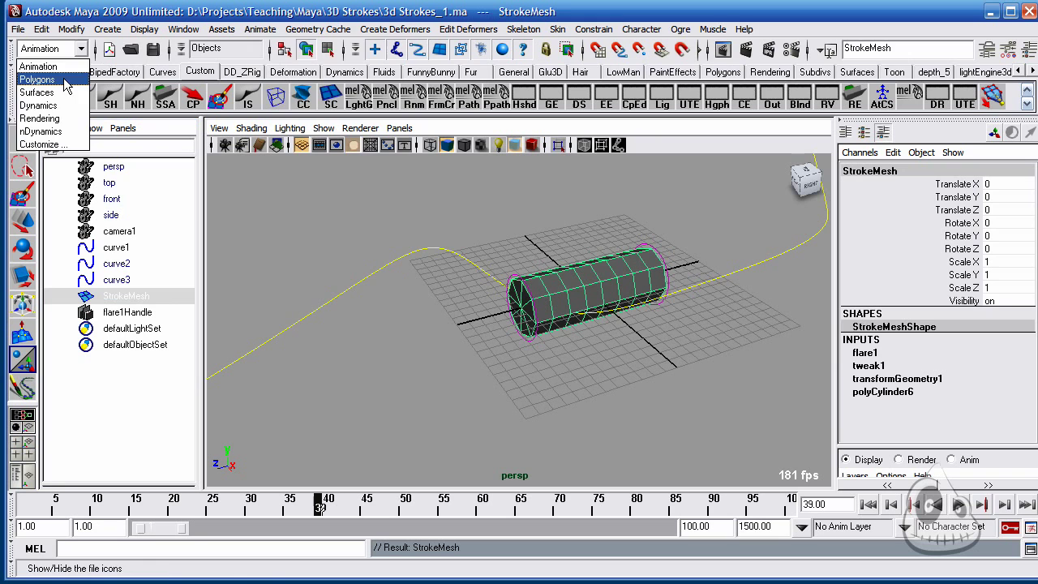
left_click(36, 79)
left_click(287, 31)
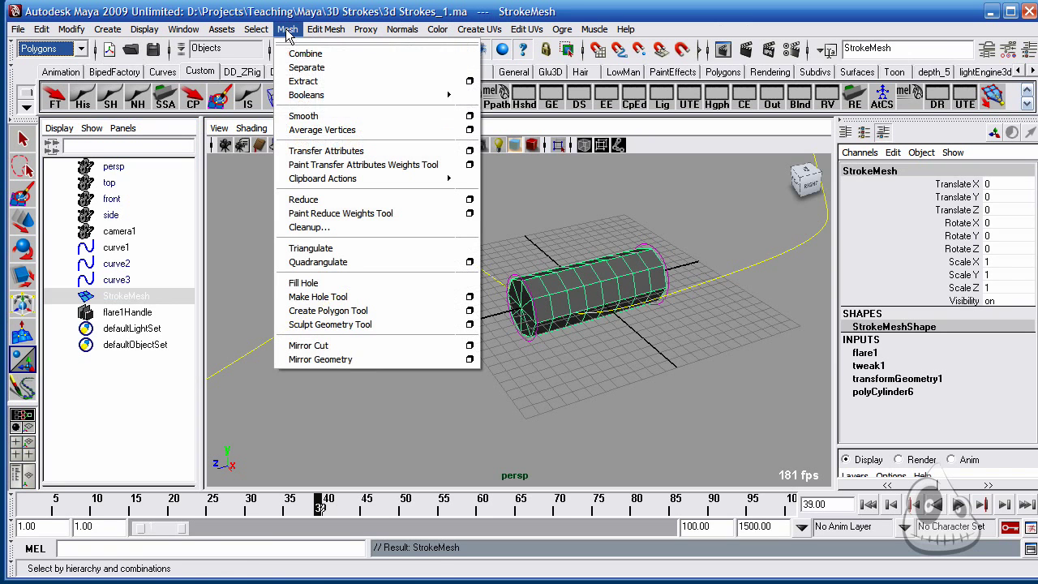
left_click(303, 116)
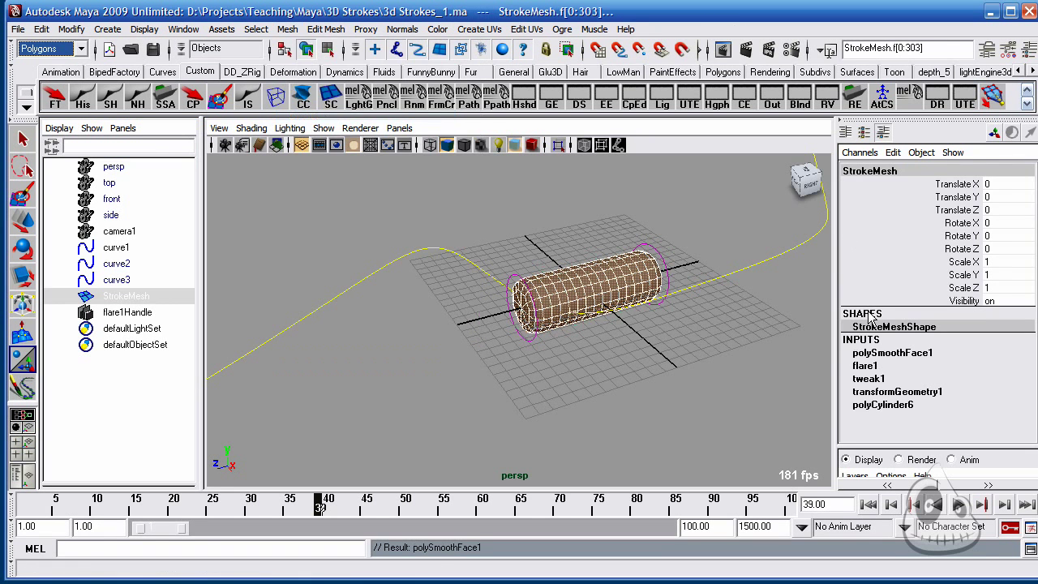
left_click(988, 392)
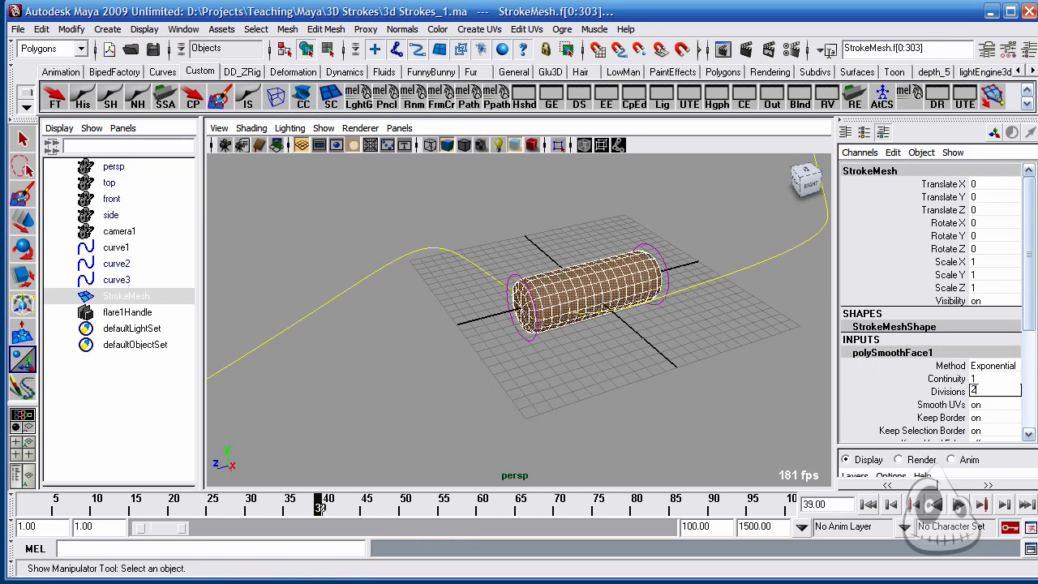
type("2")
key("Return")
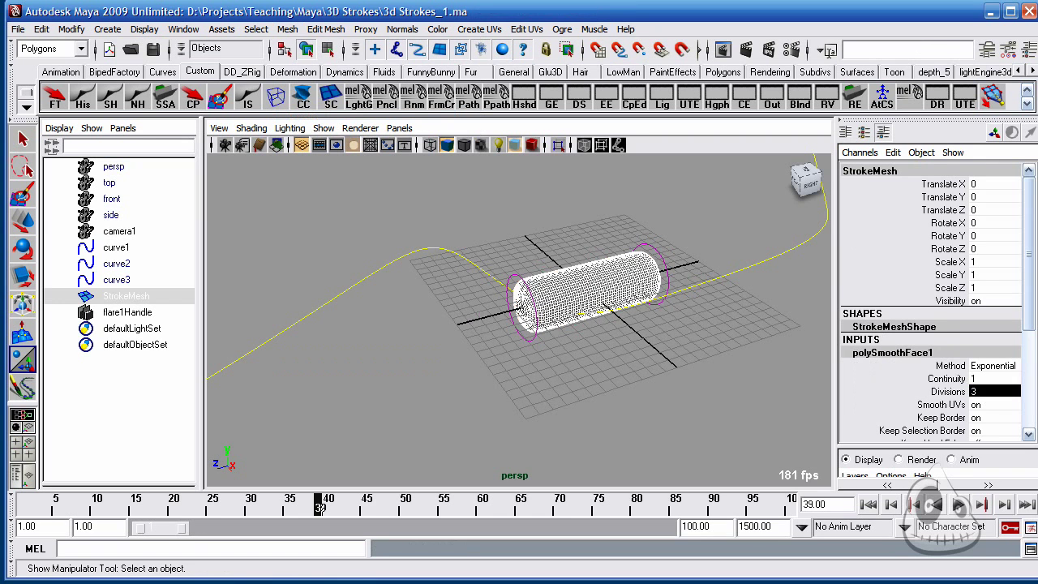
left_click(634, 341)
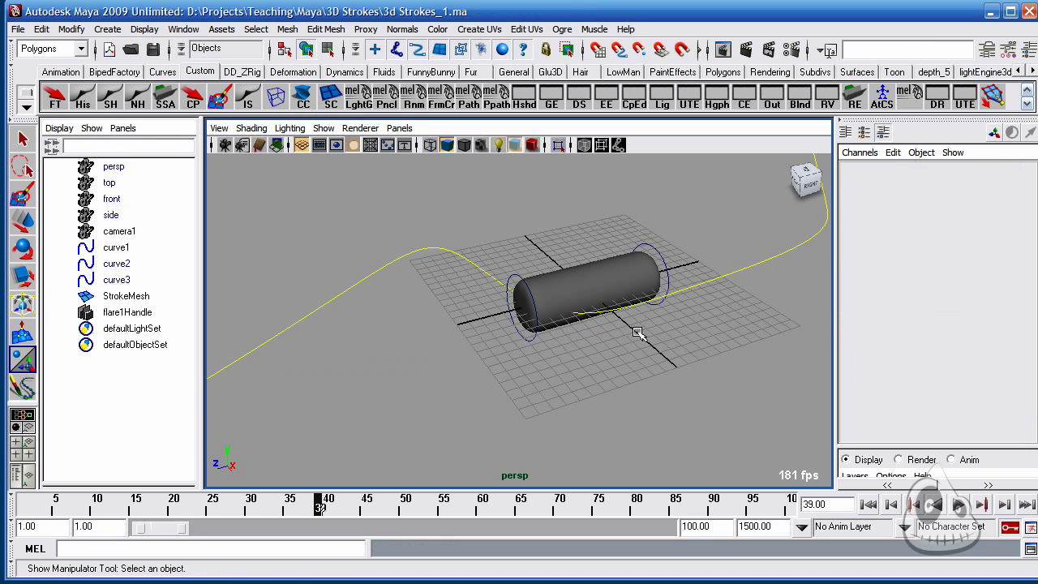
Review the smoothing node's settings on StrokeMesh, including its Divisions value
left_click(591, 287)
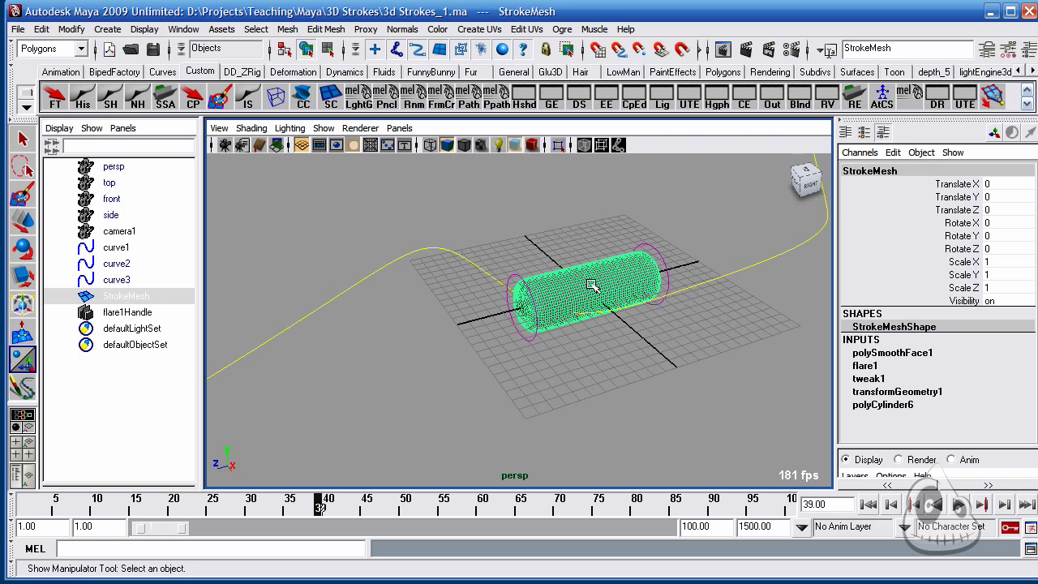
left_click(901, 353)
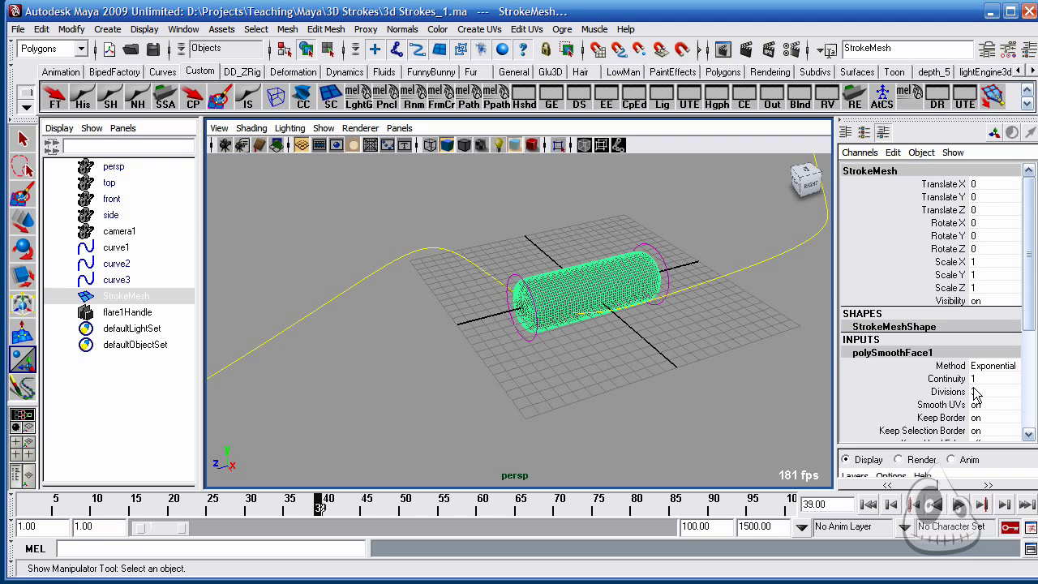
left_click_drag(1028, 304, 1028, 342)
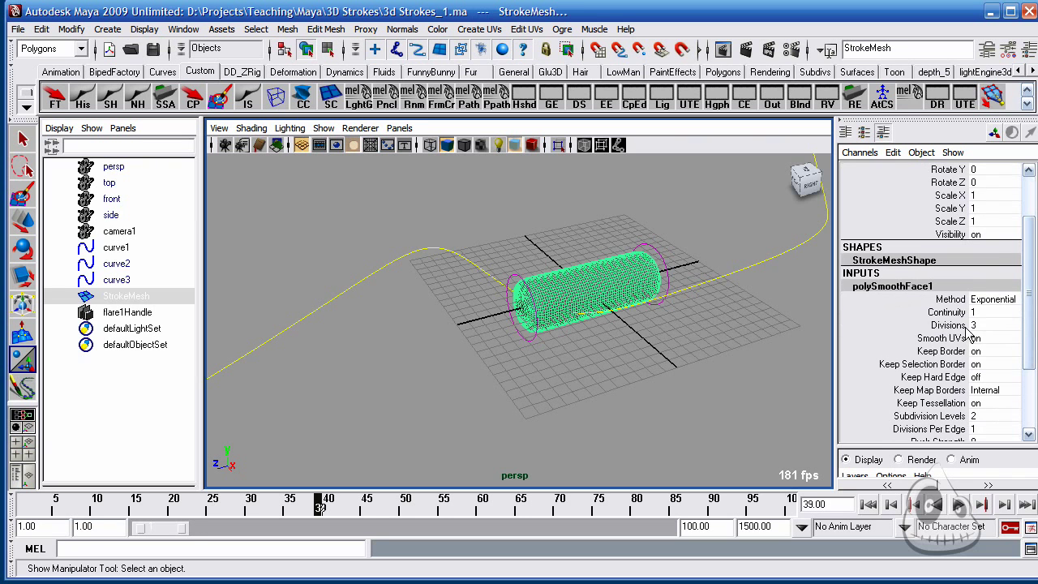
left_click(667, 352)
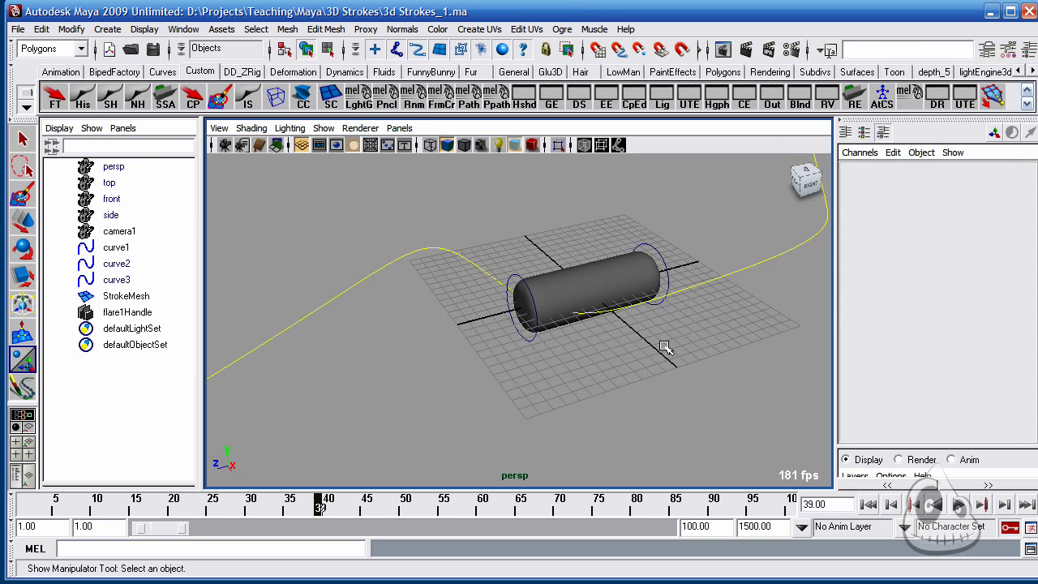
Group StrokeMesh with the flare handle and name the group Capsule_01
left_click(139, 297)
left_click(143, 313, "ctrl")
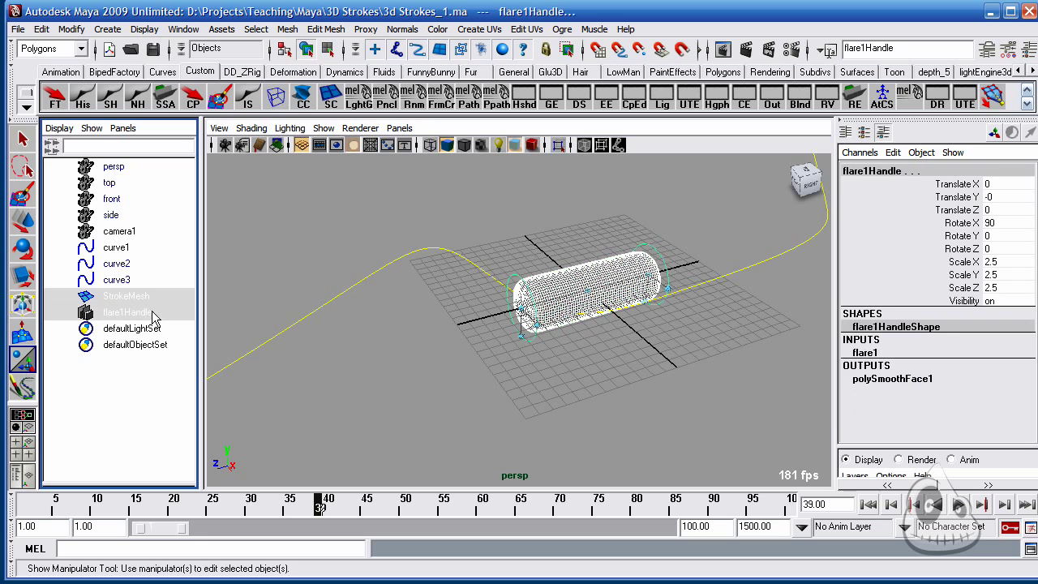
key("q")
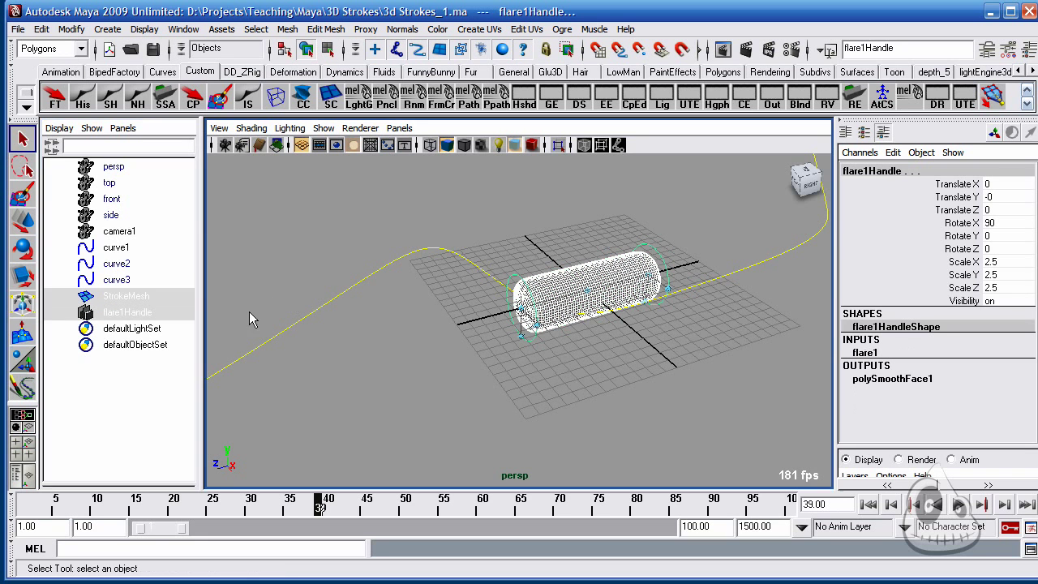
key("ctrl+g")
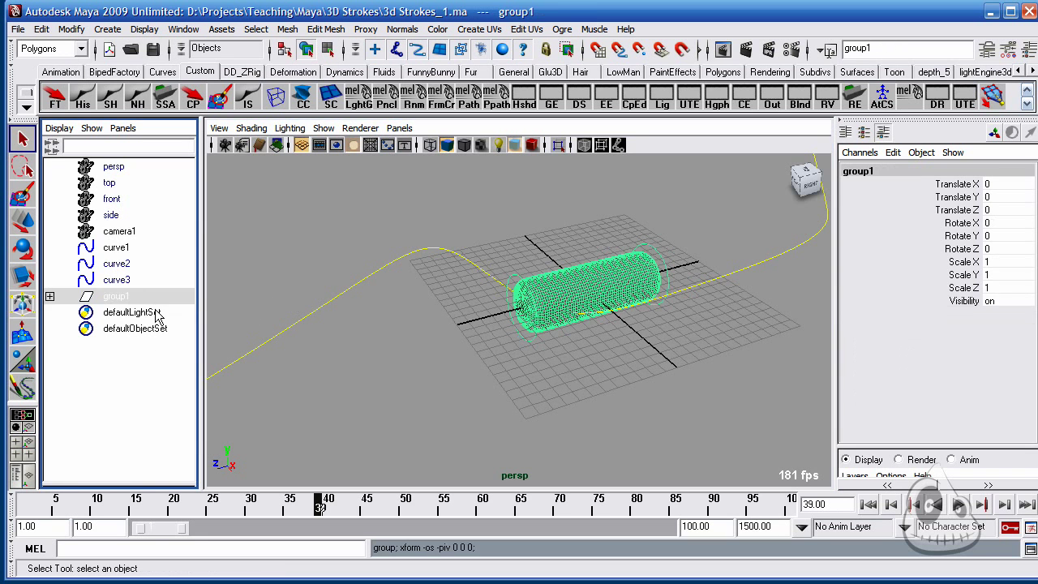
double_click(140, 296)
type("Capsule_01")
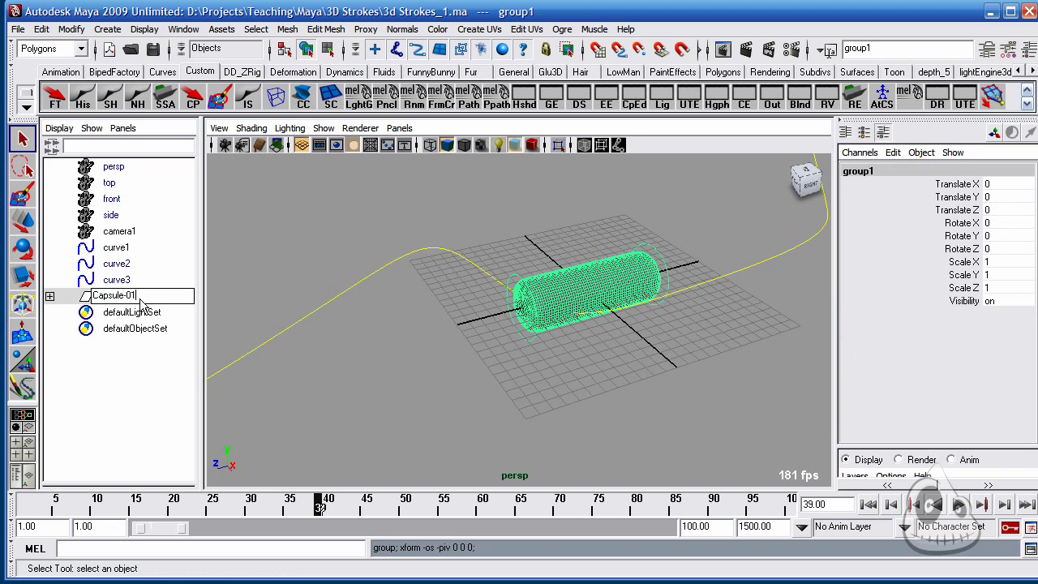
key("Return")
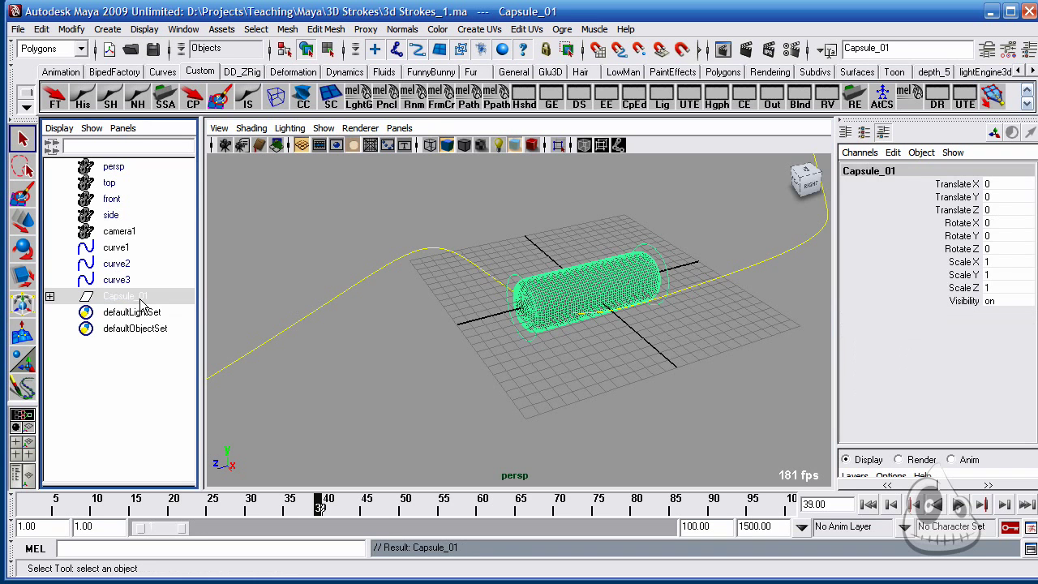
mouse_move(470, 294)
right_mouse_down("alt")
mouse_move(413, 291)
mouse_move(470, 301)
right_mouse_up("alt")
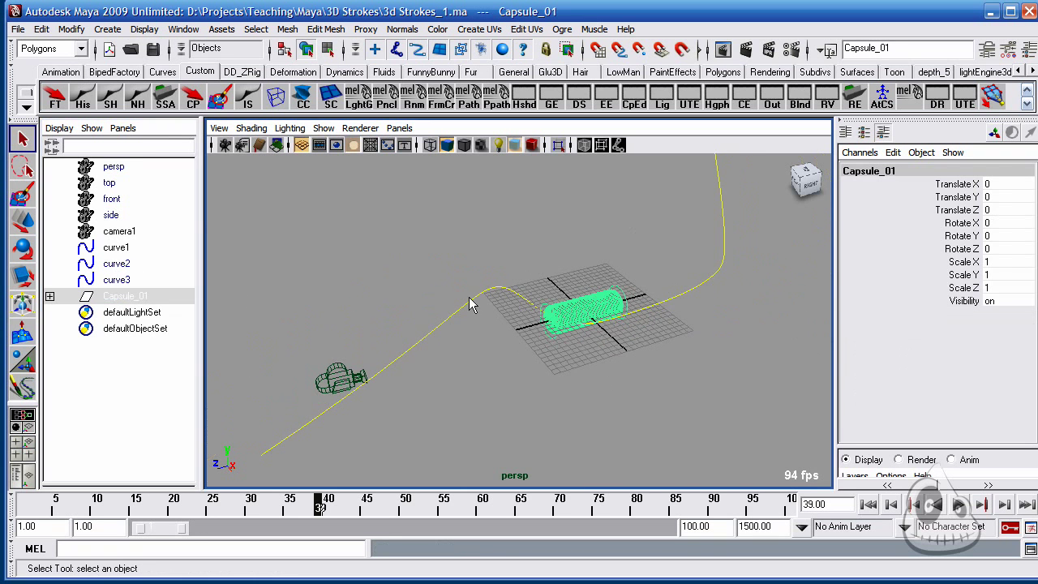